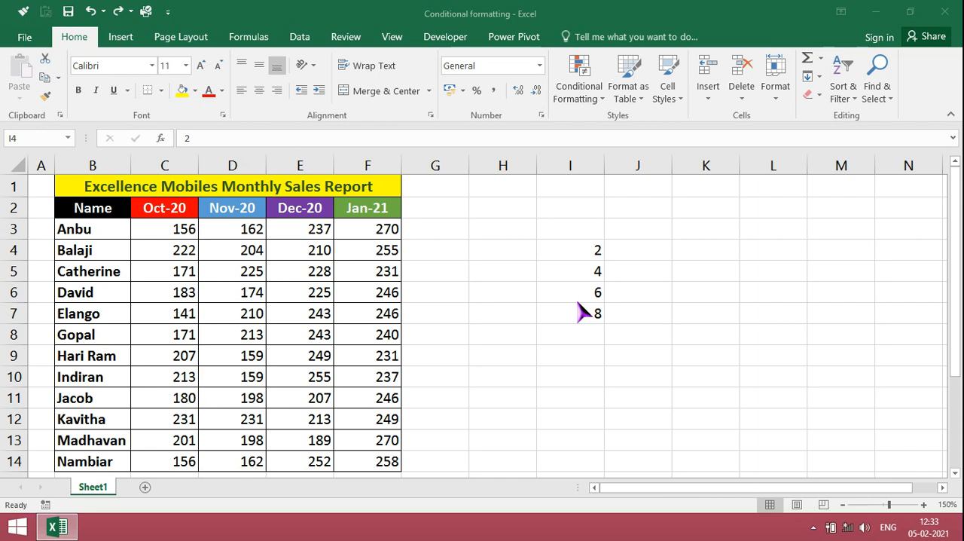
# Highlight the cells in I4:I7 that are greater than 5 with Green Fill with Dark Green Text.
pyautogui.click(593, 255)
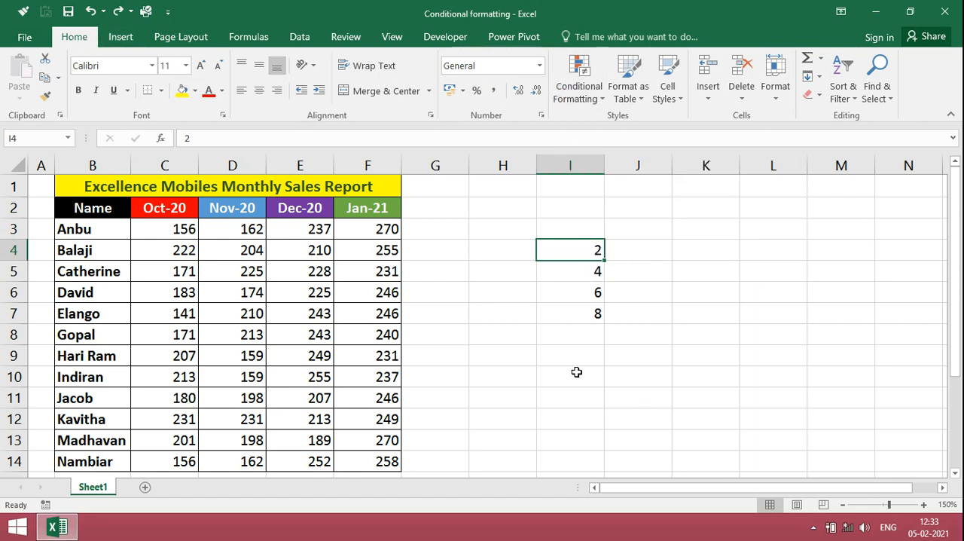
pyautogui.hotkey('shift', 'Down')
pyautogui.hotkey('shift', 'Down')
pyautogui.hotkey('shift', 'Down')
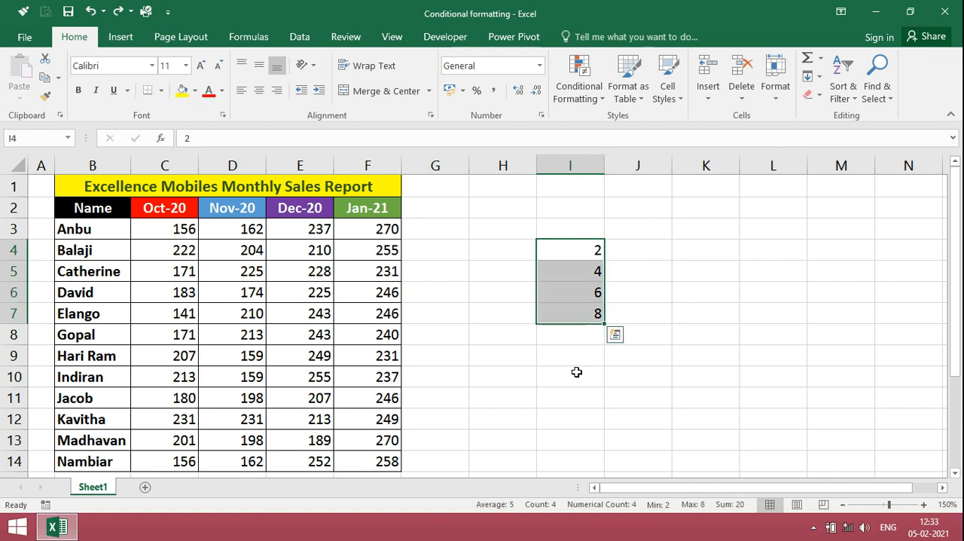
pyautogui.click(580, 100)
pyautogui.moveTo(585, 128)
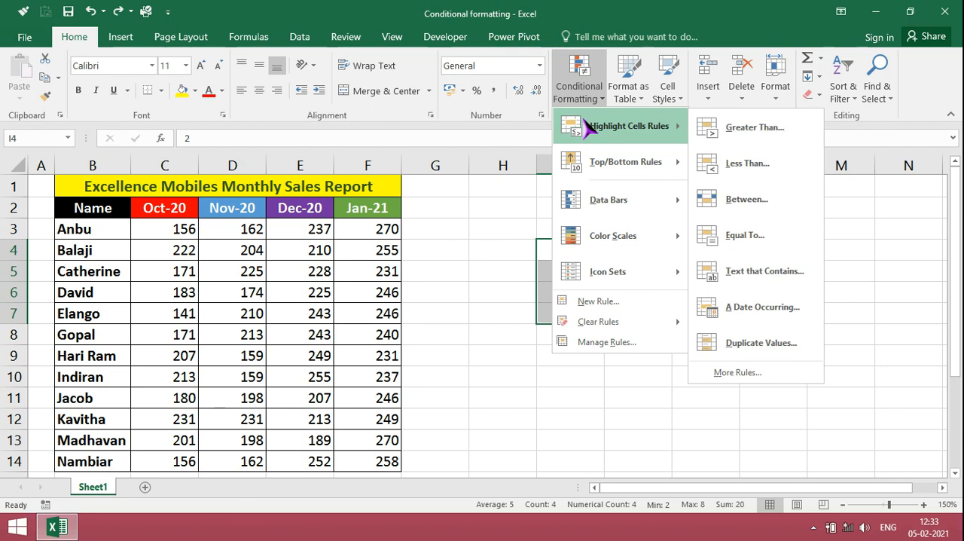
pyautogui.click(770, 137)
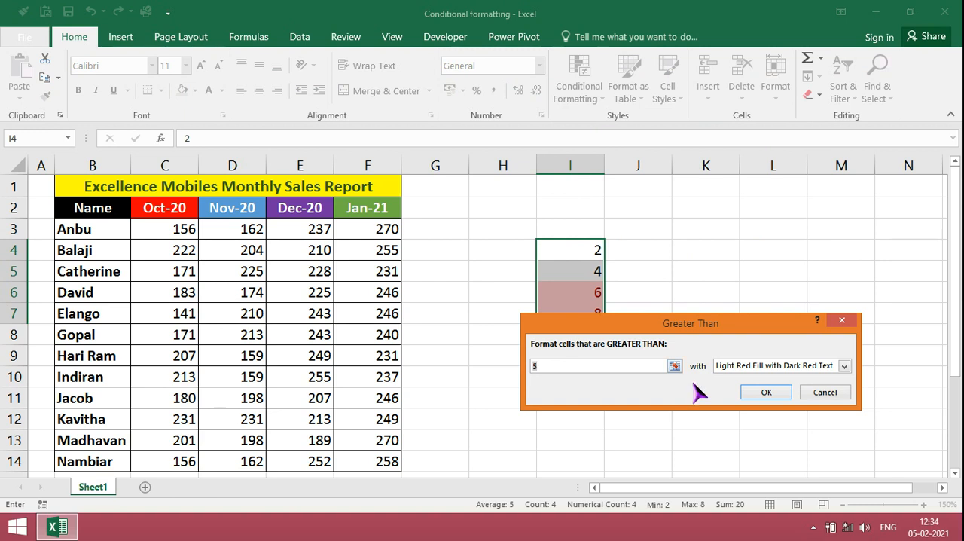
pyautogui.click(845, 366)
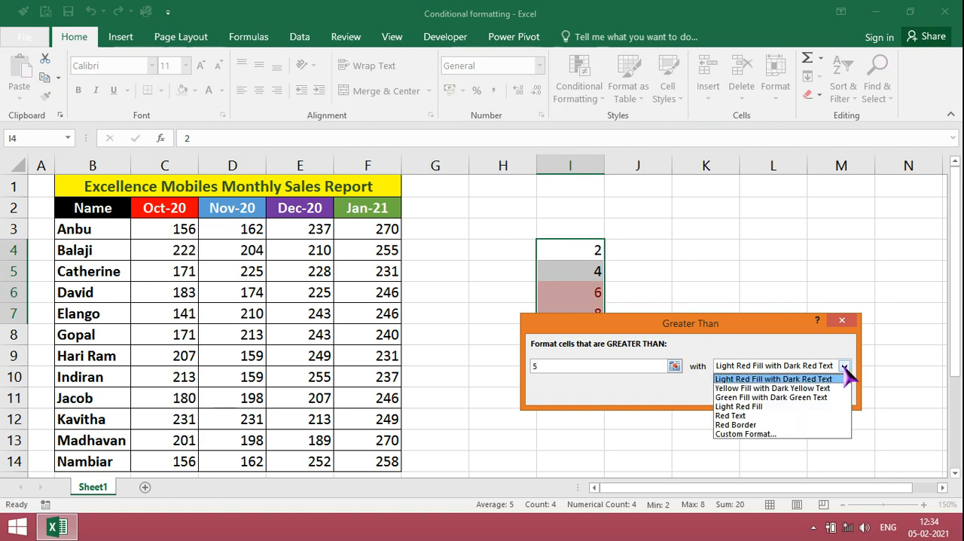
pyautogui.click(829, 396)
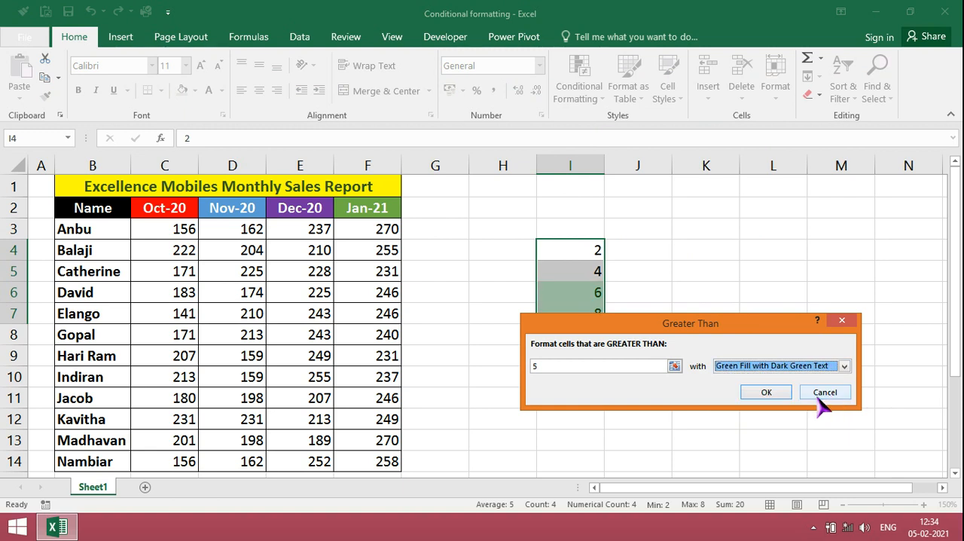
pyautogui.click(773, 392)
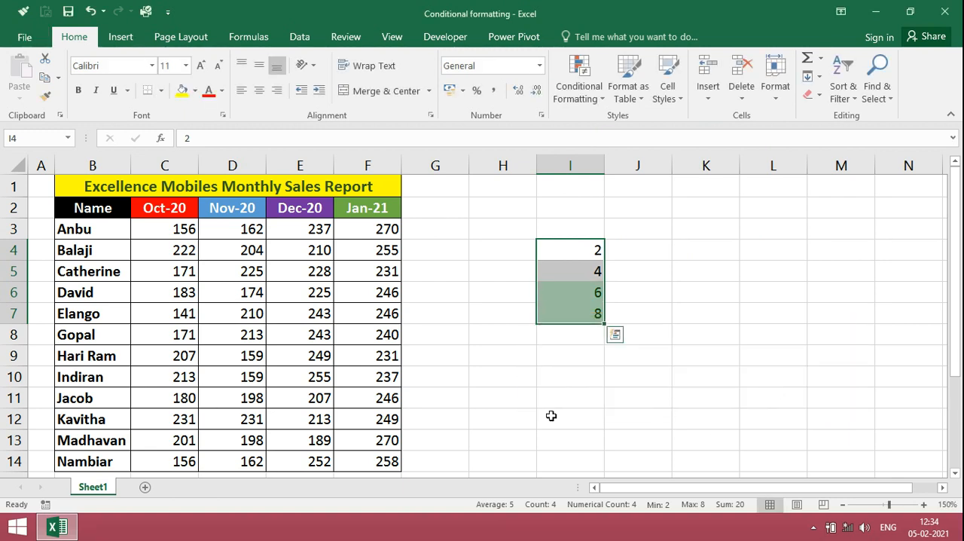
pyautogui.click(506, 435)
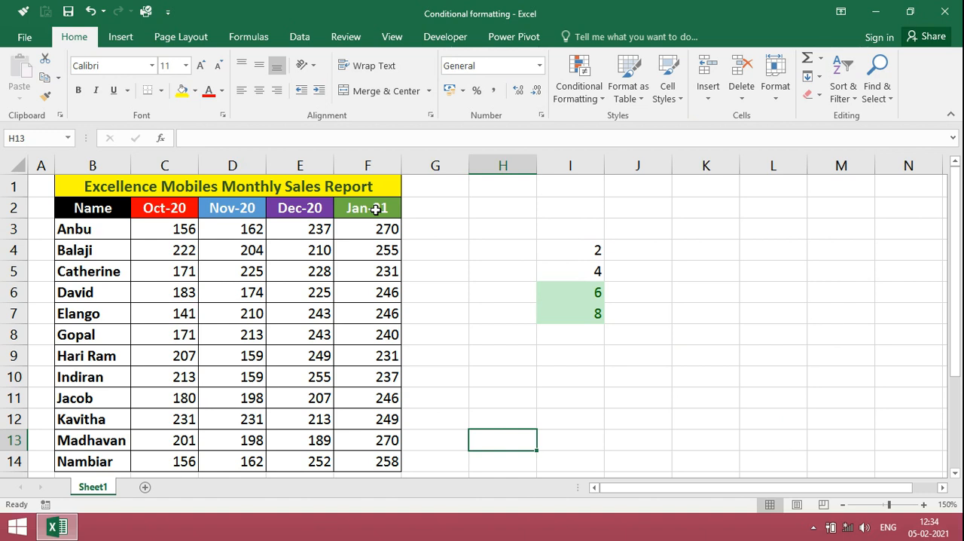
# Apply a 3-Color Scale rule that formats all Oct-20 sales cells in C3:C14 based on their values.
pyautogui.click(178, 231)
pyautogui.hotkey('shift', 'Down')
pyautogui.hotkey('shift', 'Down')
pyautogui.hotkey('shift', 'Down')
pyautogui.hotkey('shift', 'Down')
pyautogui.hotkey('shift', 'Down')
pyautogui.hotkey('shift', 'Down')
pyautogui.hotkey('shift', 'Down')
pyautogui.hotkey('shift', 'Down')
pyautogui.hotkey('shift', 'Down')
pyautogui.hotkey('shift', 'Down')
pyautogui.hotkey('shift', 'Down')
pyautogui.hotkey('shift', 'Down')
pyautogui.hotkey('shift', 'Down')
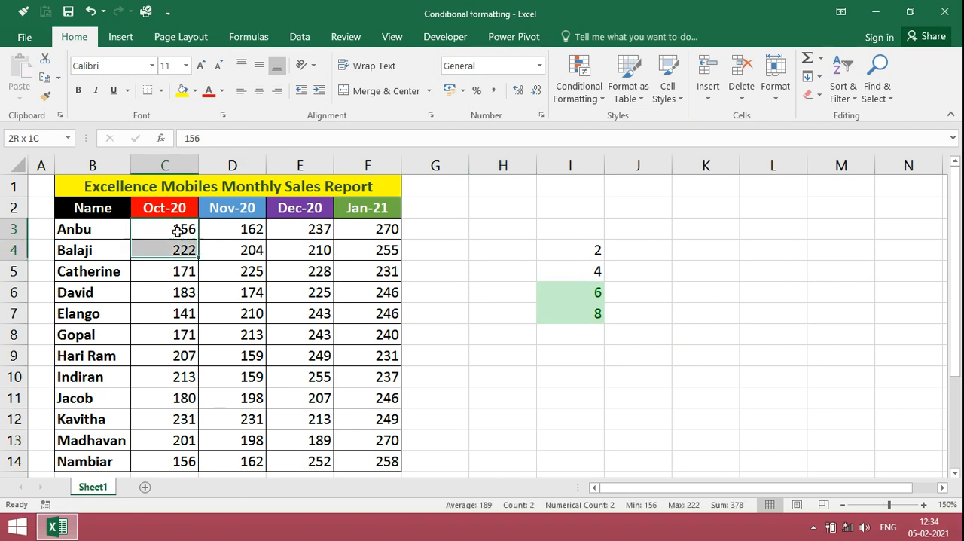
pyautogui.hotkey('shift', 'Up')
pyautogui.hotkey('shift', 'Up')
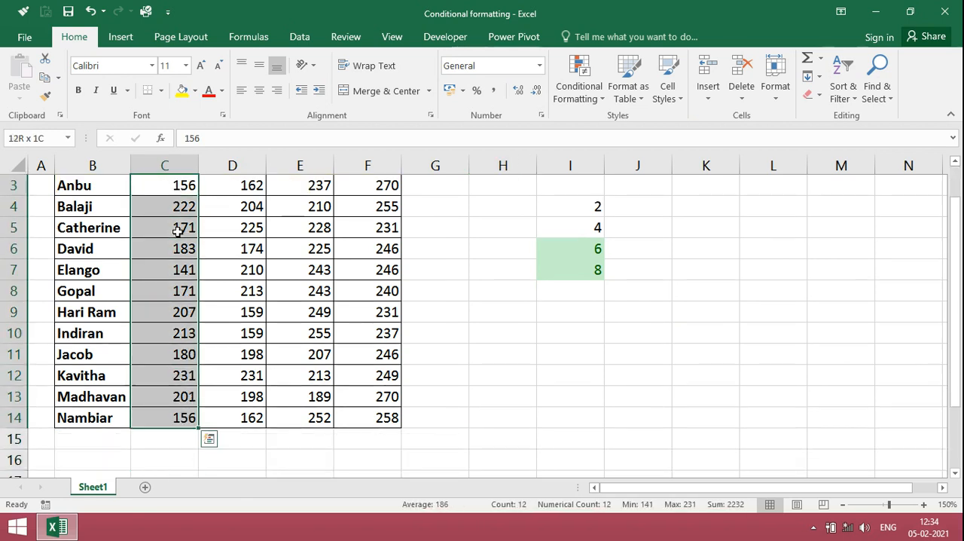
pyautogui.moveTo(956, 277); pyautogui.dragTo(955, 195)
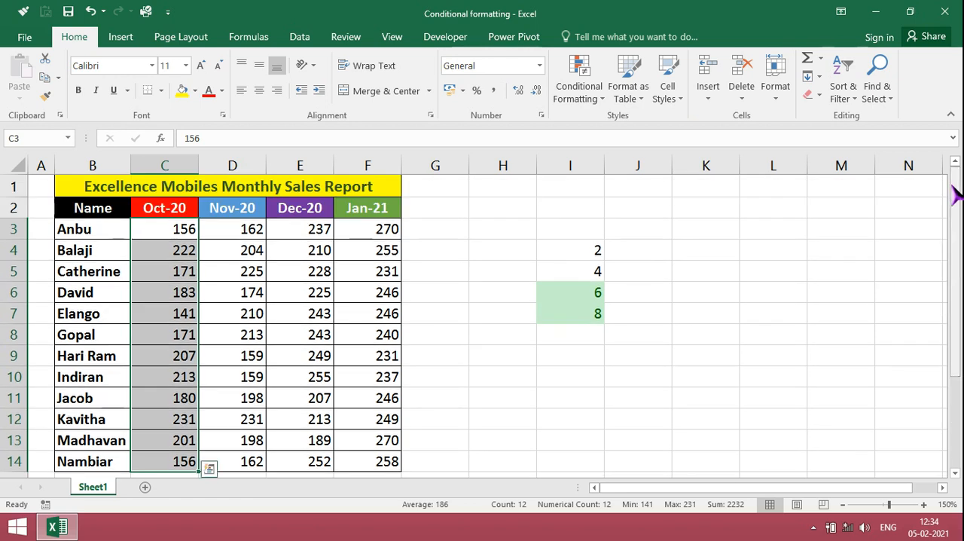
pyautogui.click(594, 95)
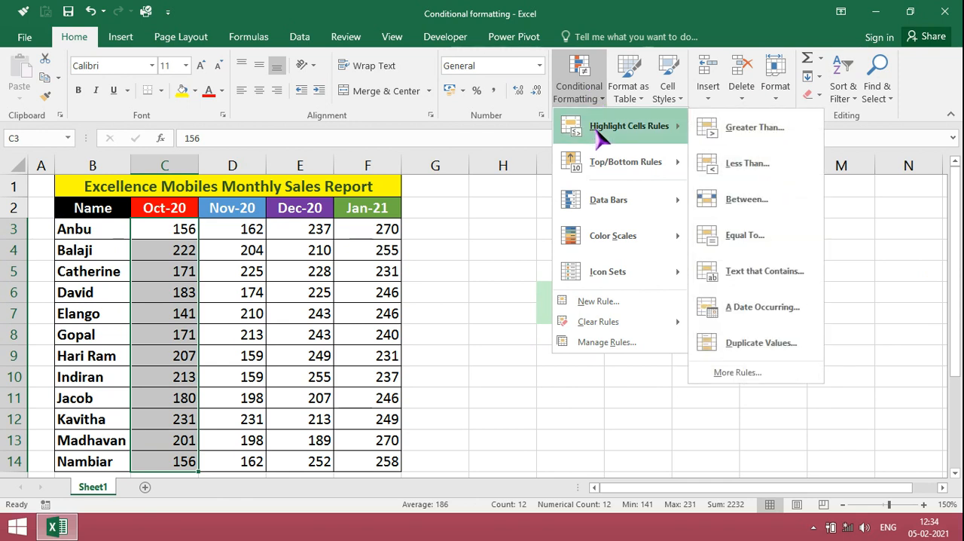
pyautogui.click(762, 374)
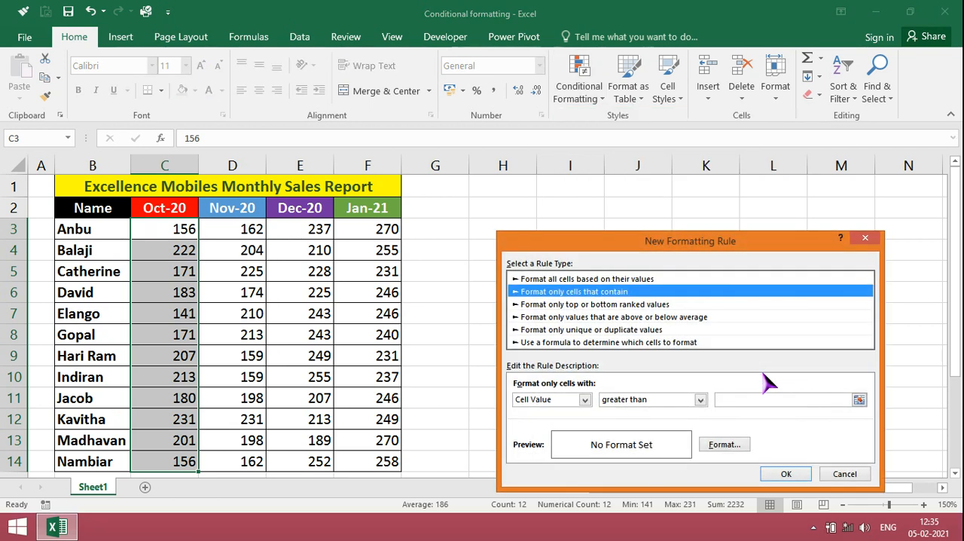
pyautogui.click(639, 280)
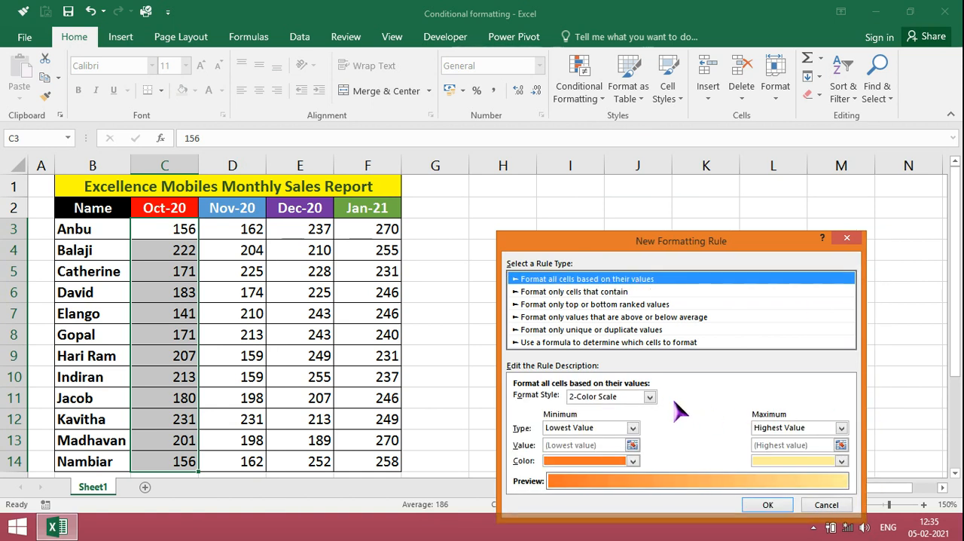
pyautogui.click(649, 397)
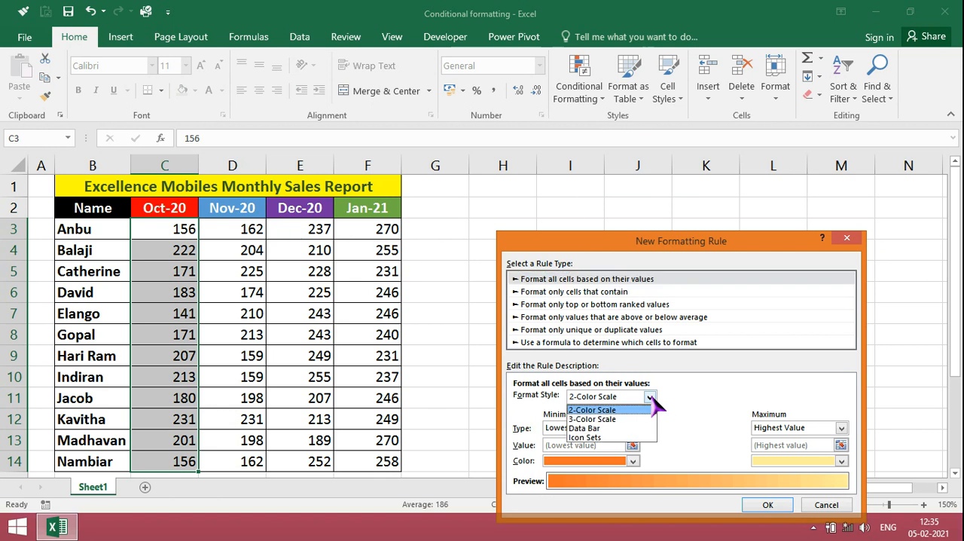
pyautogui.click(602, 419)
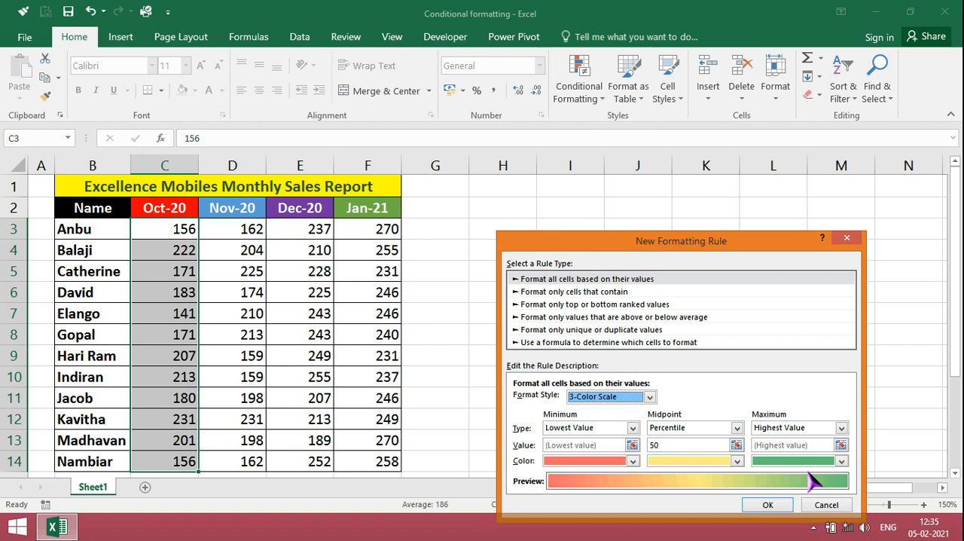
pyautogui.click(765, 503)
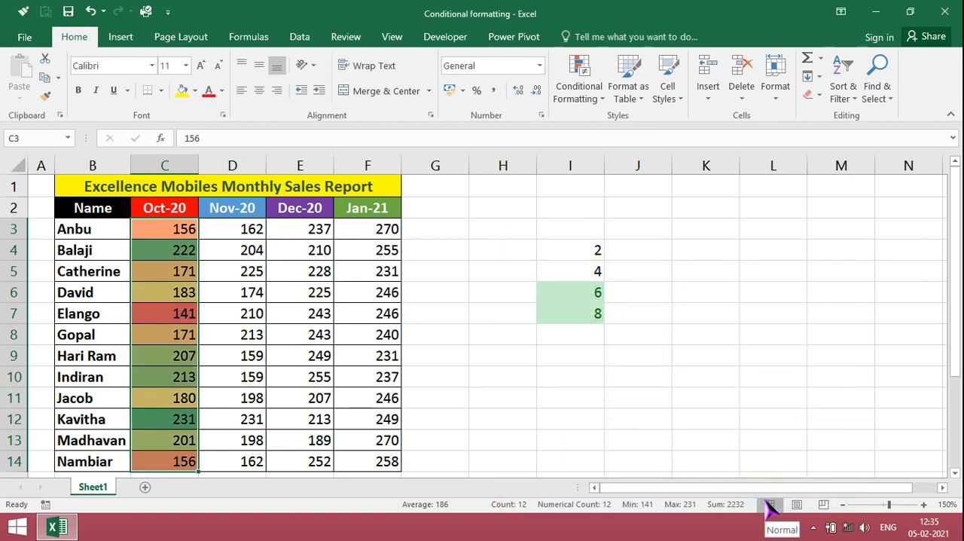
pyautogui.click(174, 270)
pyautogui.moveTo(173, 312); pyautogui.dragTo(173, 336)
pyautogui.click(172, 340)
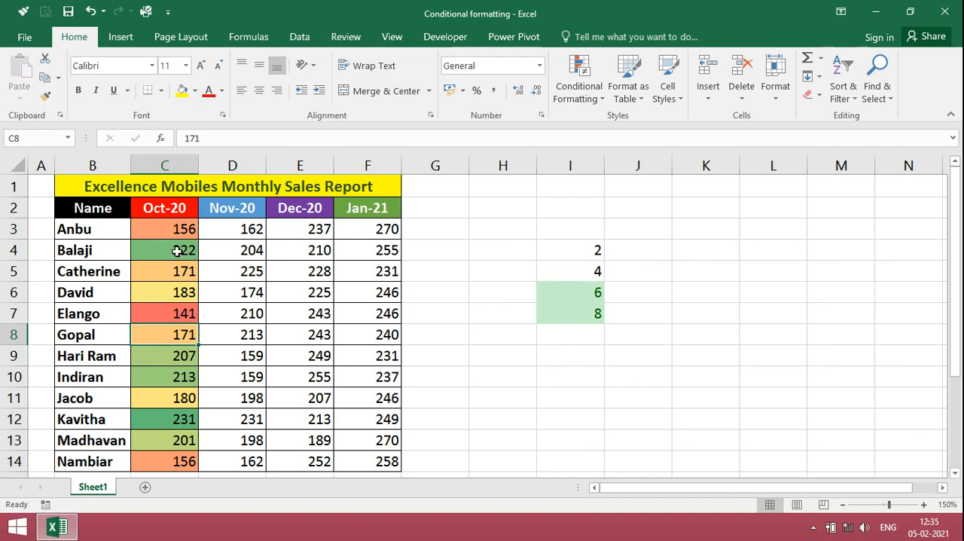
# Start a new formatting rule for the Nov-20 sales in D3:D14, targeting cell values greater than 200.
pyautogui.click(229, 230)
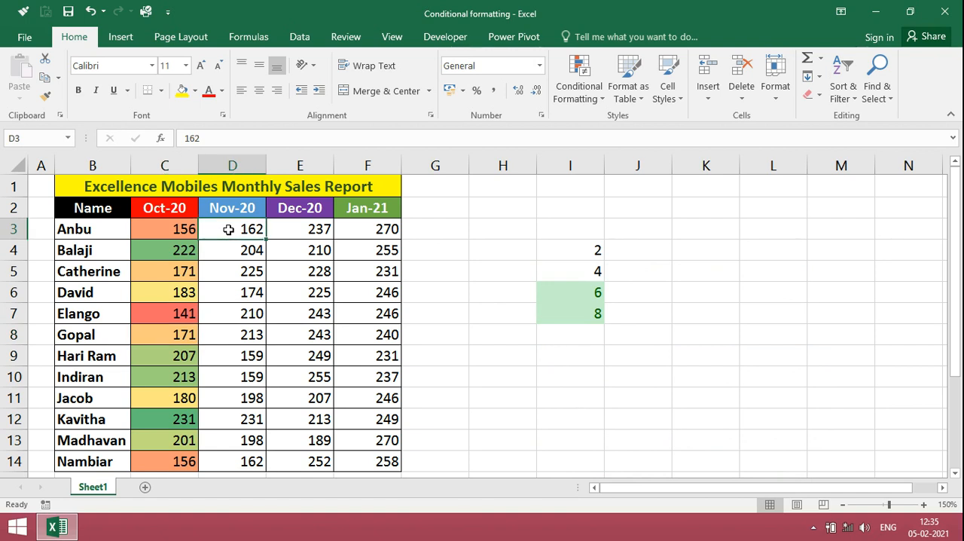
pyautogui.hotkey('shift', 'Down')
pyautogui.hotkey('shift', 'Down')
pyautogui.hotkey('shift', 'Down')
pyautogui.hotkey('shift', 'Down')
pyautogui.hotkey('shift', 'Down')
pyautogui.hotkey('shift', 'Down')
pyautogui.hotkey('shift', 'Down')
pyautogui.hotkey('shift', 'Down')
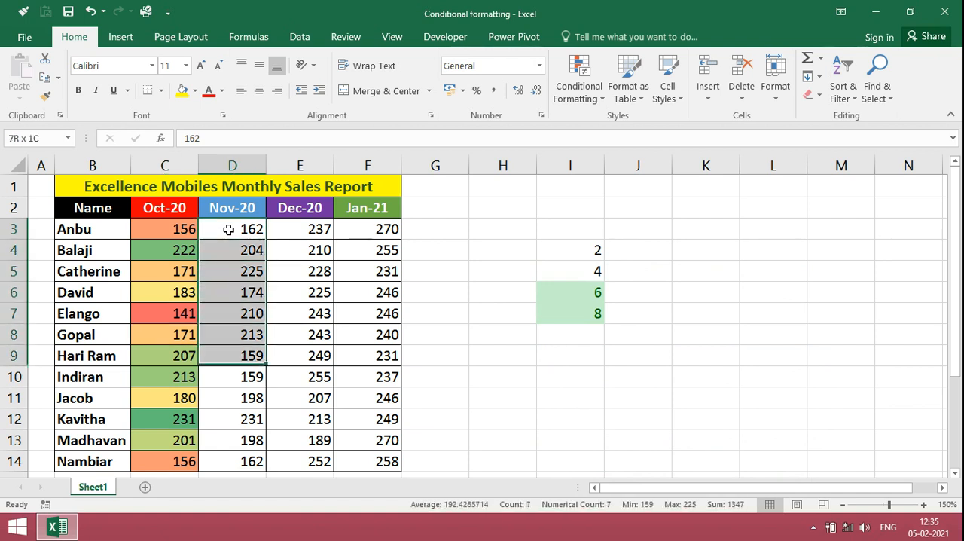
pyautogui.hotkey('shift', 'Down')
pyautogui.hotkey('shift', 'Down')
pyautogui.hotkey('shift', 'Down')
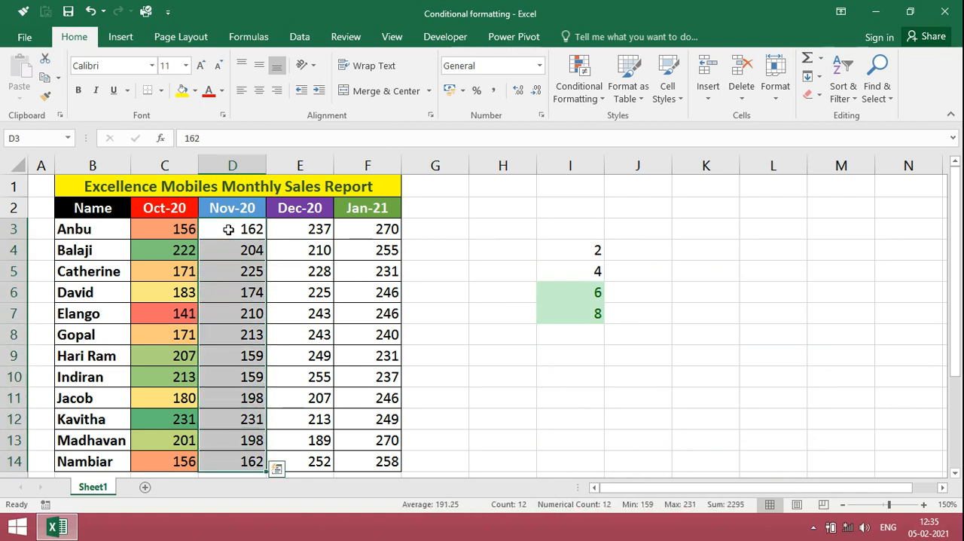
pyautogui.click(578, 91)
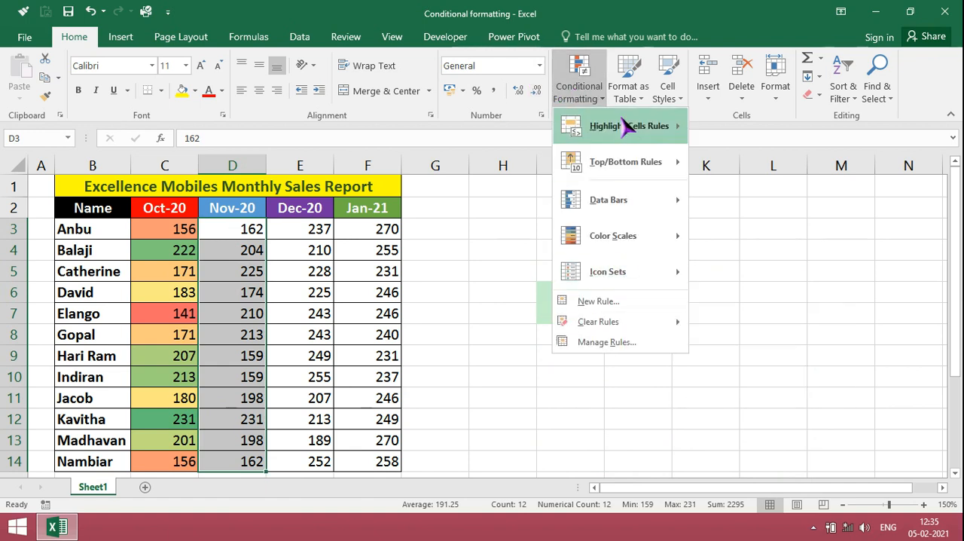
pyautogui.moveTo(625, 128)
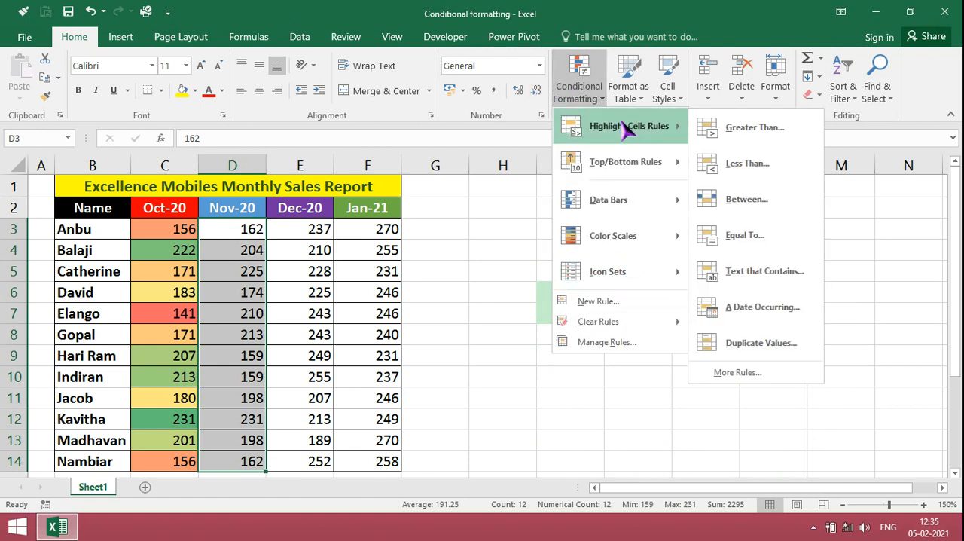
pyautogui.click(754, 378)
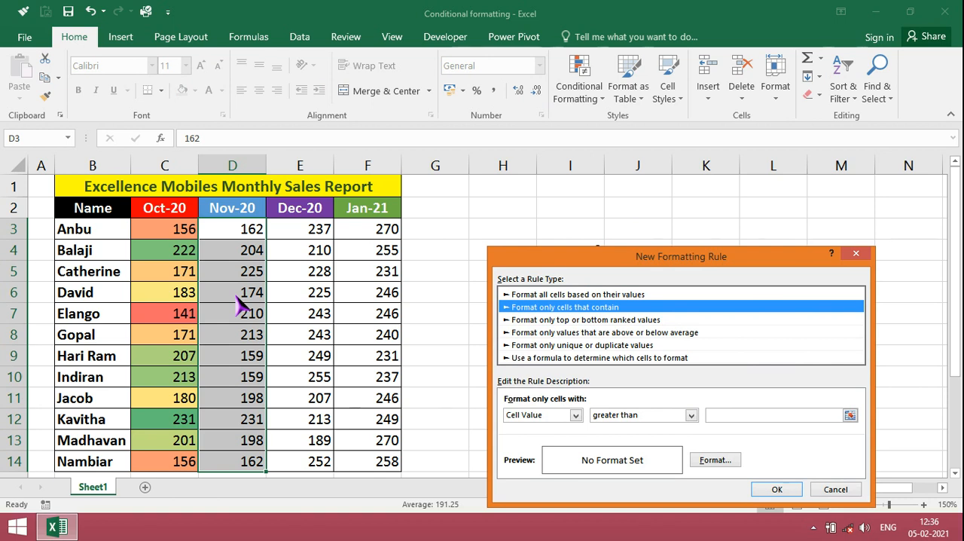
pyautogui.click(714, 415)
pyautogui.write('200')
# Set a solid green fill as the rule's format and apply the rule to the Nov-20 column.
pyautogui.click(715, 461)
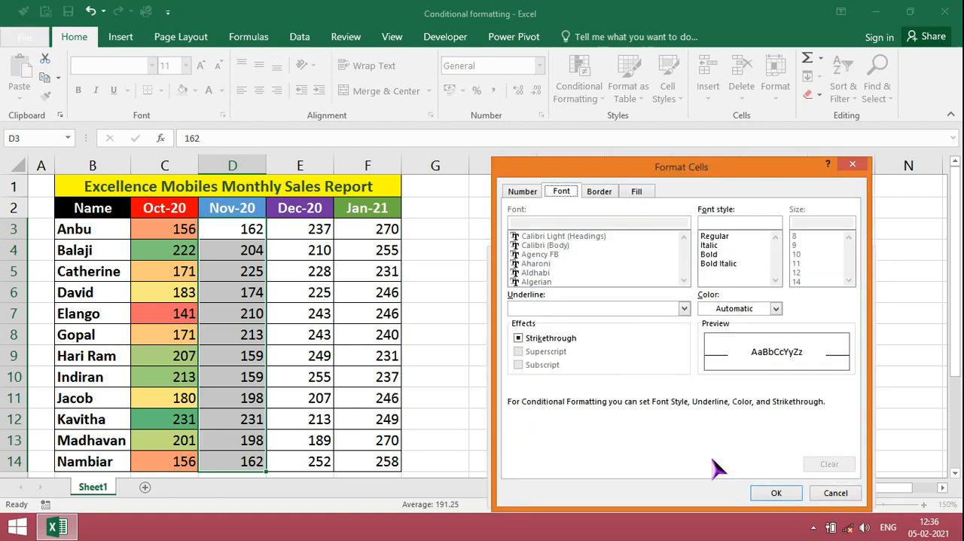
pyautogui.click(600, 190)
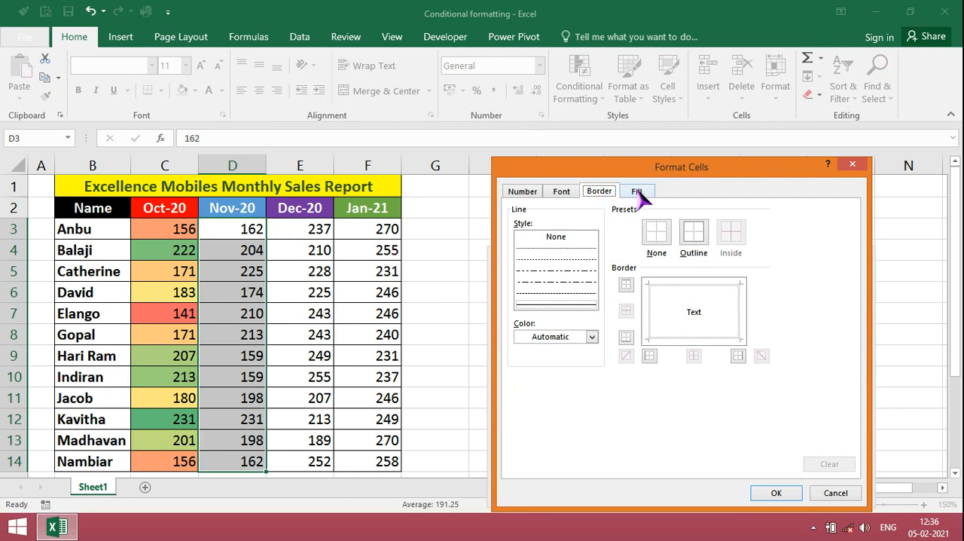
pyautogui.click(637, 191)
pyautogui.click(584, 329)
pyautogui.click(777, 493)
pyautogui.click(778, 490)
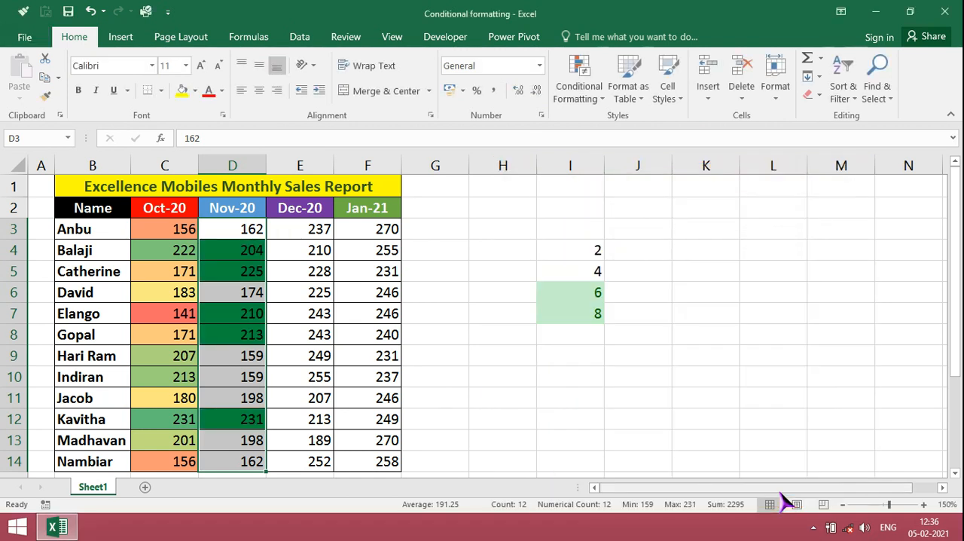
pyautogui.click(230, 244)
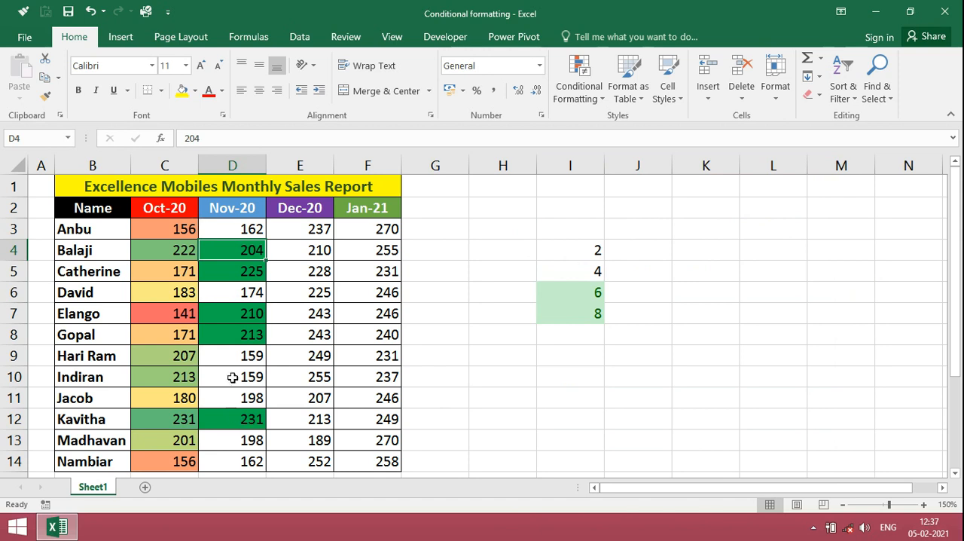
# Apply the 5 Arrows (Colored) icon set to the Dec-20 sales in E3:E14.
pyautogui.click(307, 228)
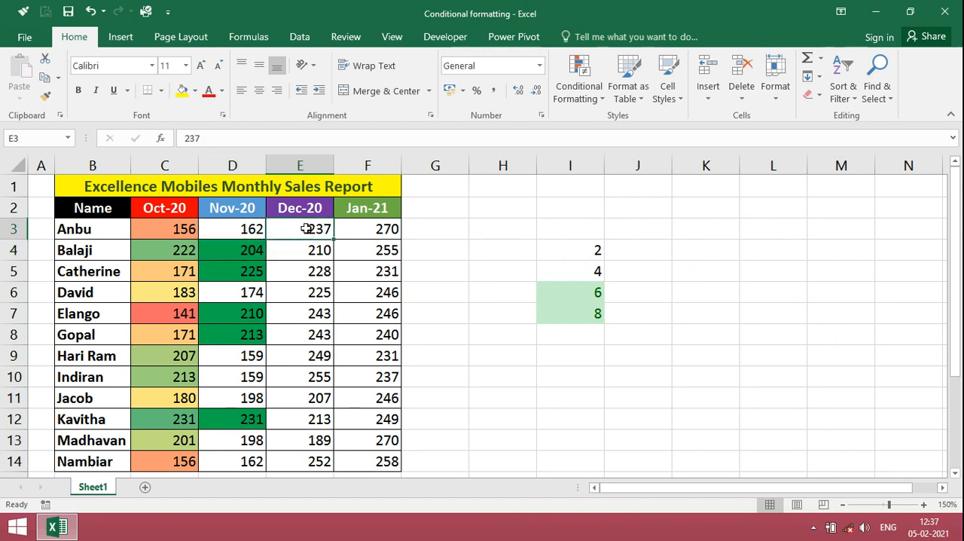
pyautogui.hotkey('shift', 'Down')
pyautogui.hotkey('shift', 'Down')
pyautogui.hotkey('shift', 'Down')
pyautogui.hotkey('shift', 'Down')
pyautogui.hotkey('shift', 'Down')
pyautogui.hotkey('shift', 'Down')
pyautogui.hotkey('shift', 'Down')
pyautogui.hotkey('shift', 'Down')
pyautogui.hotkey('shift', 'Down')
pyautogui.hotkey('shift', 'Down')
pyautogui.hotkey('shift', 'Down')
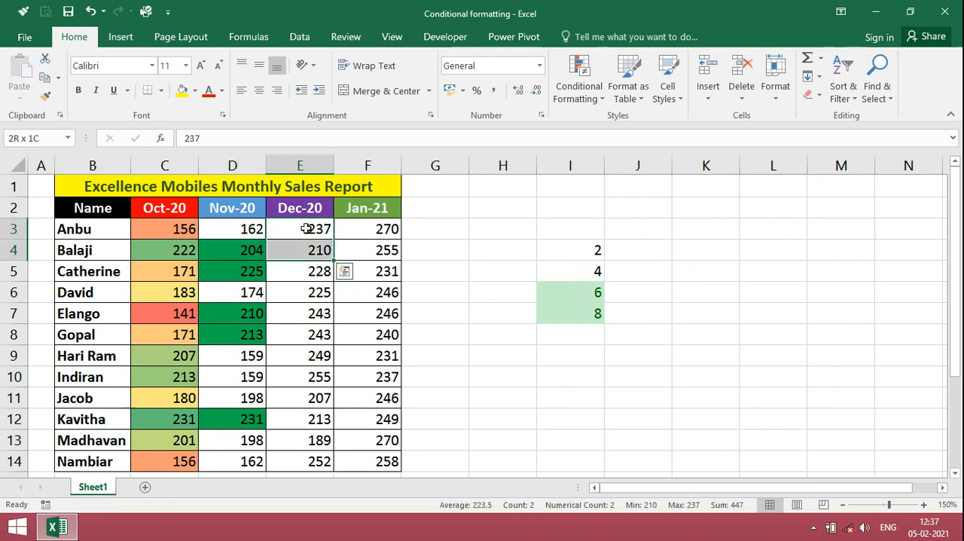
pyautogui.hotkey('shift', 'Down')
pyautogui.hotkey('shift', 'Up')
pyautogui.click(581, 91)
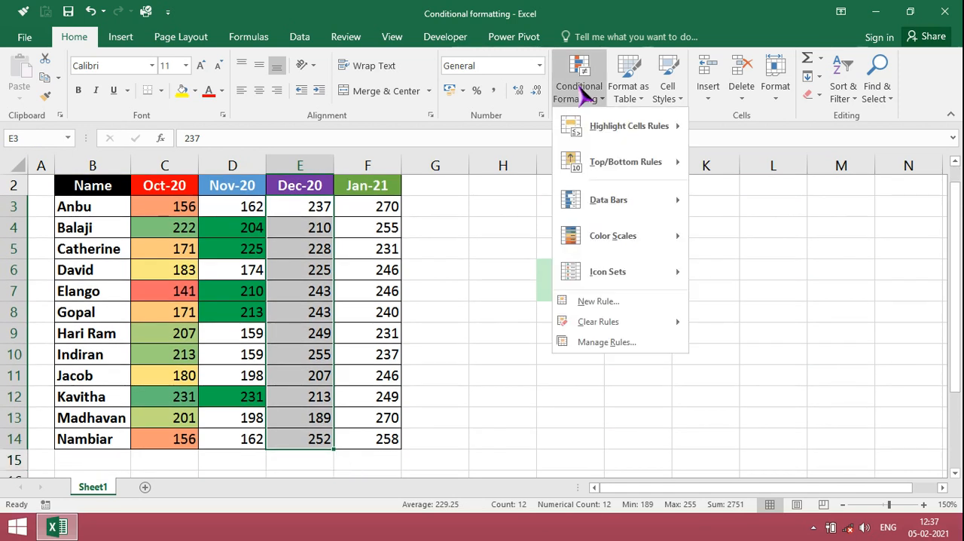
pyautogui.moveTo(605, 217)
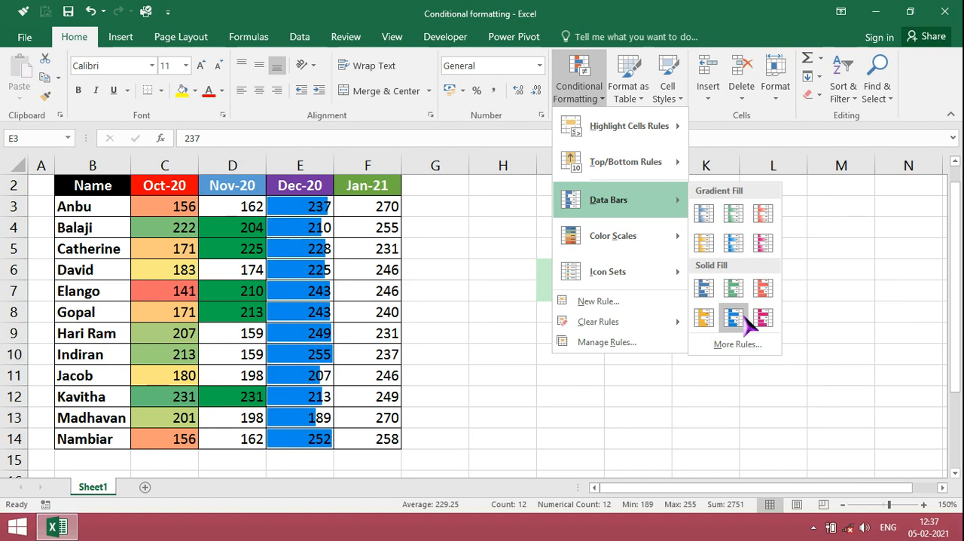
pyautogui.moveTo(646, 249)
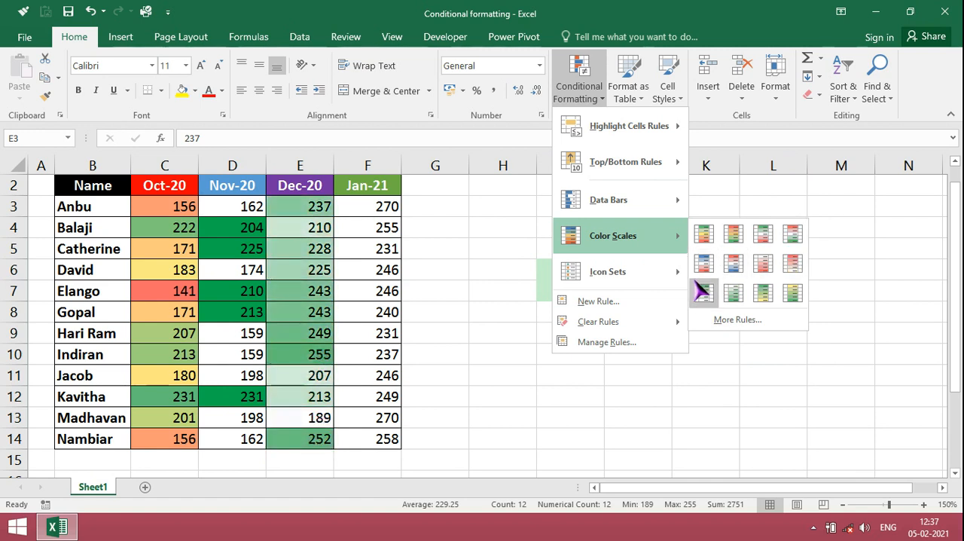
pyautogui.moveTo(687, 275)
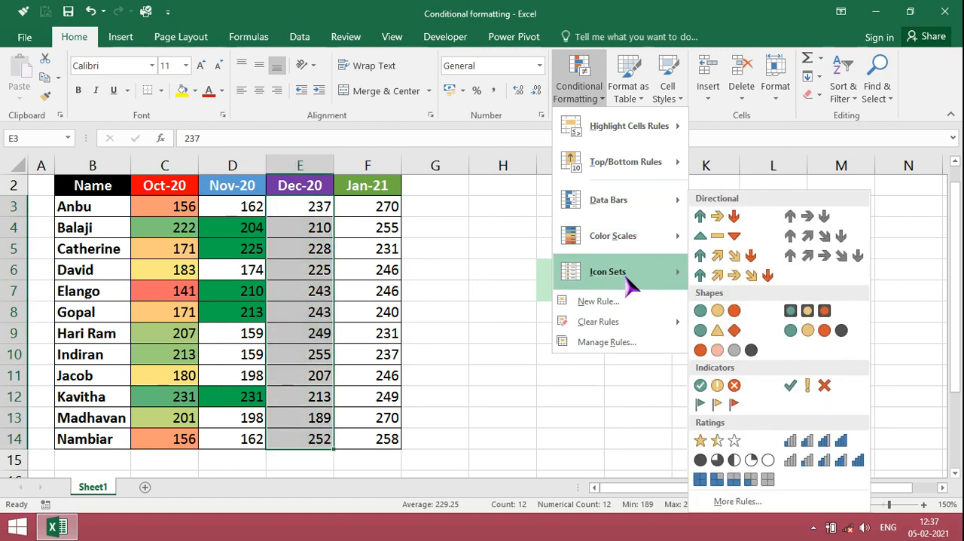
pyautogui.click(710, 279)
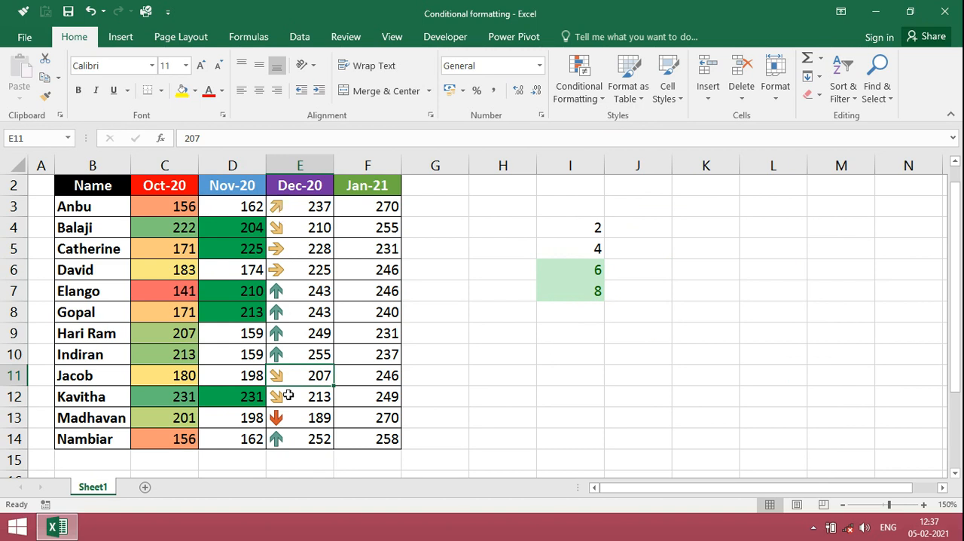
# Apply the icon set of green, yellow and red circles to the Jan-21 sales in F3:F14.
pyautogui.click(362, 211)
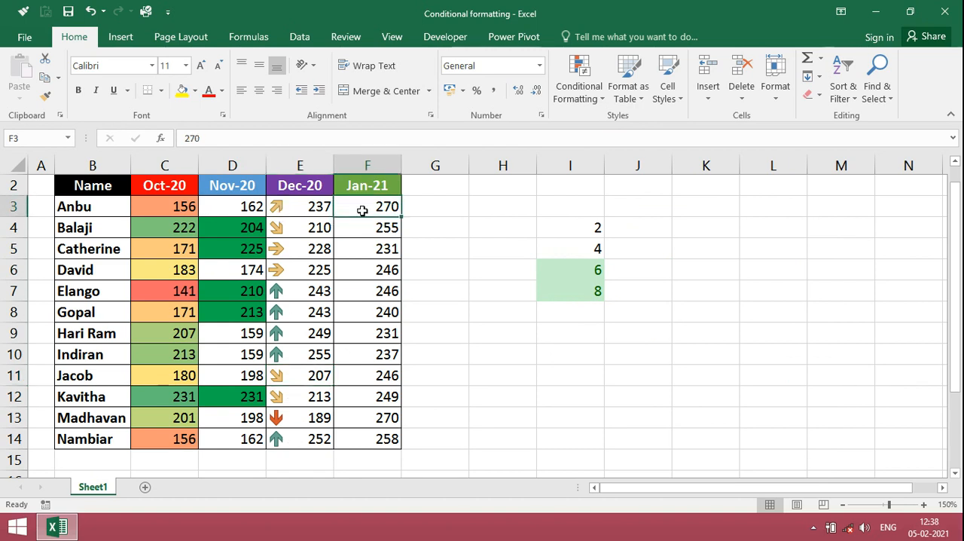
pyautogui.hotkey('shift', 'Down')
pyautogui.hotkey('shift', 'Down')
pyautogui.hotkey('shift', 'Down')
pyautogui.hotkey('shift', 'Down')
pyautogui.hotkey('shift', 'Down')
pyautogui.hotkey('shift', 'Down')
pyautogui.hotkey('shift', 'Down')
pyautogui.hotkey('shift', 'Down')
pyautogui.hotkey('shift', 'Down')
pyautogui.hotkey('shift', 'Down')
pyautogui.hotkey('shift', 'Down')
pyautogui.click(579, 79)
pyautogui.moveTo(607, 271)
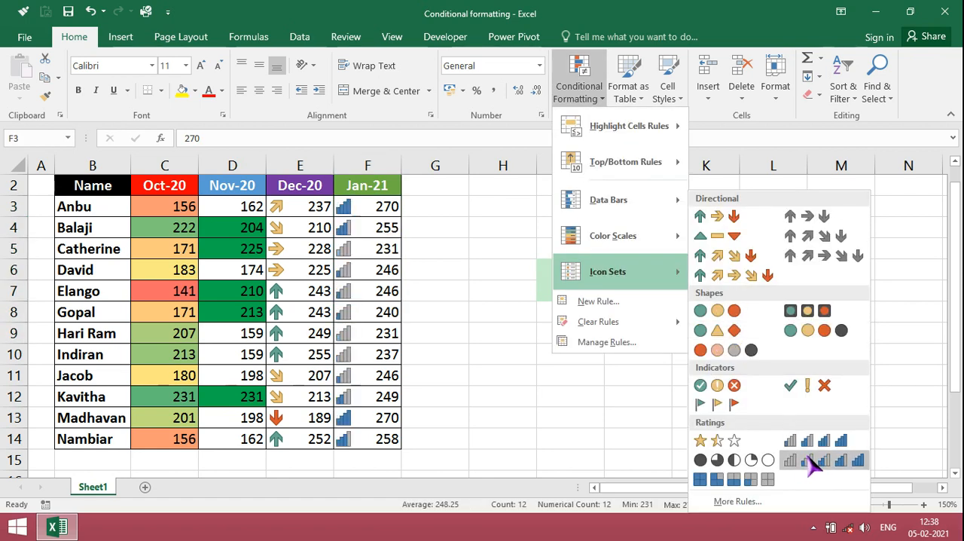
pyautogui.click(716, 310)
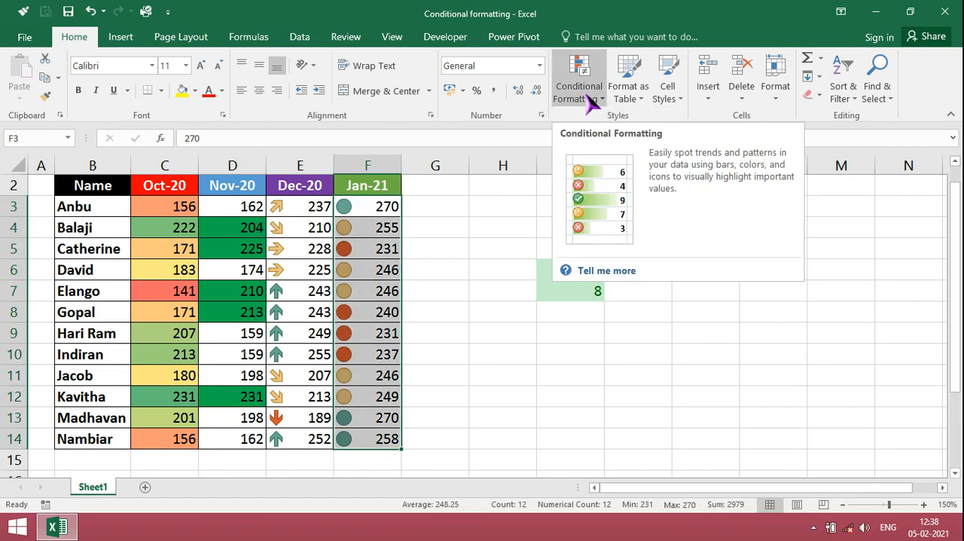
# Clear the conditional formatting rules from the selected Jan-21 sales cells F3:F14.
pyautogui.click(588, 98)
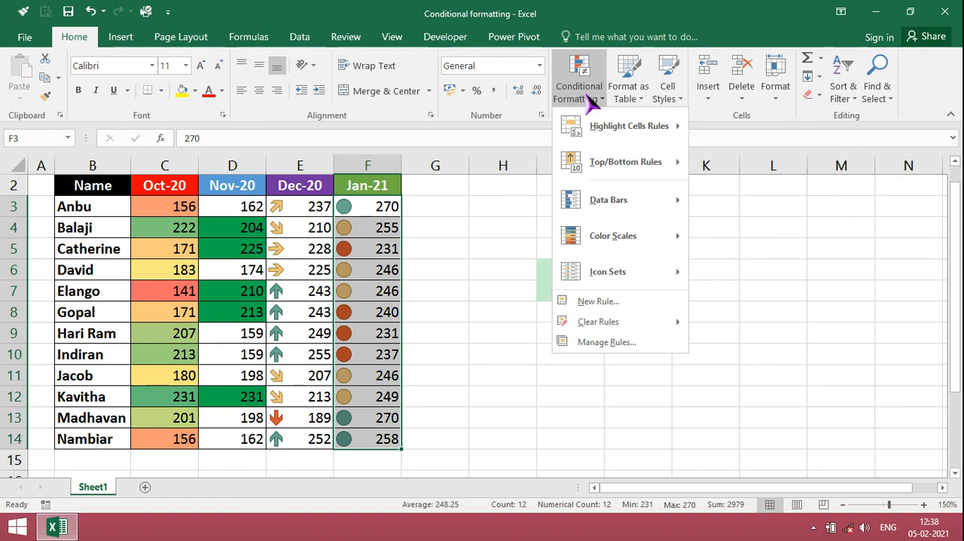
pyautogui.moveTo(598, 322)
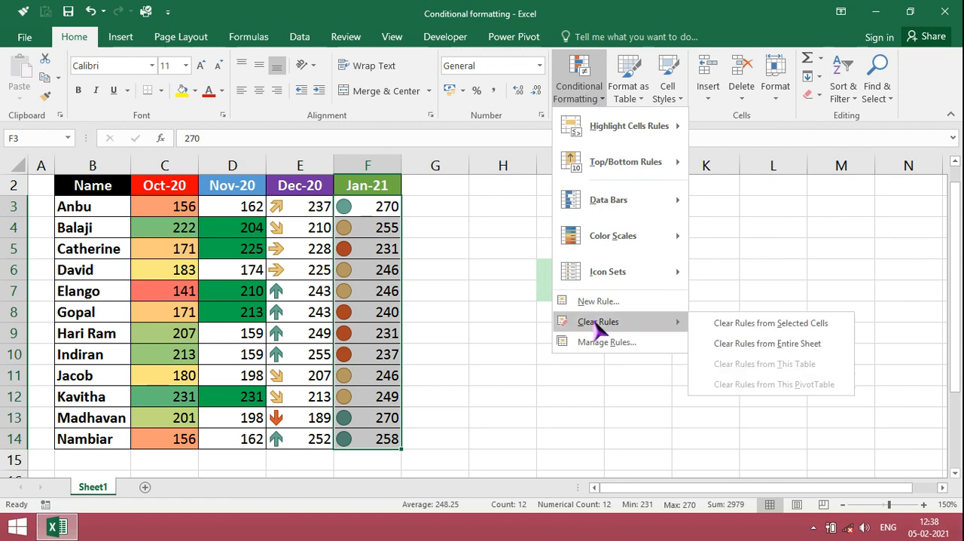
pyautogui.click(734, 324)
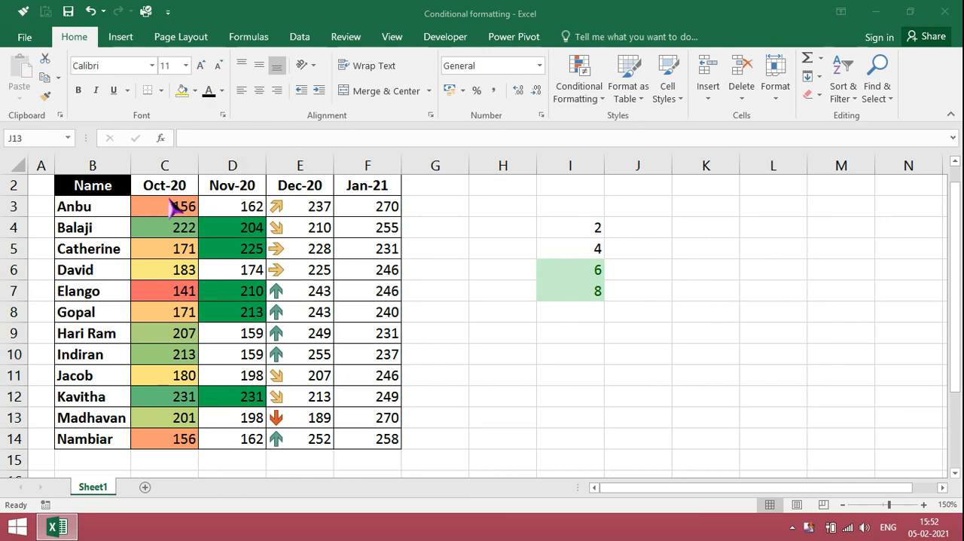
# Highlight names in B3:B14 that contain the text "e" with Light Red Fill with Dark Red Text.
pyautogui.click(80, 209)
pyautogui.click(79, 209)
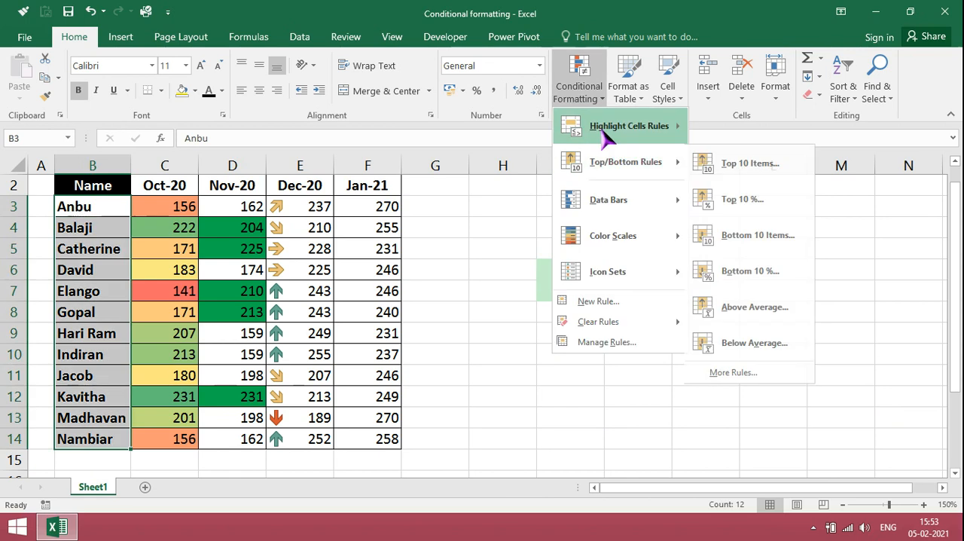
pyautogui.moveTo(605, 135)
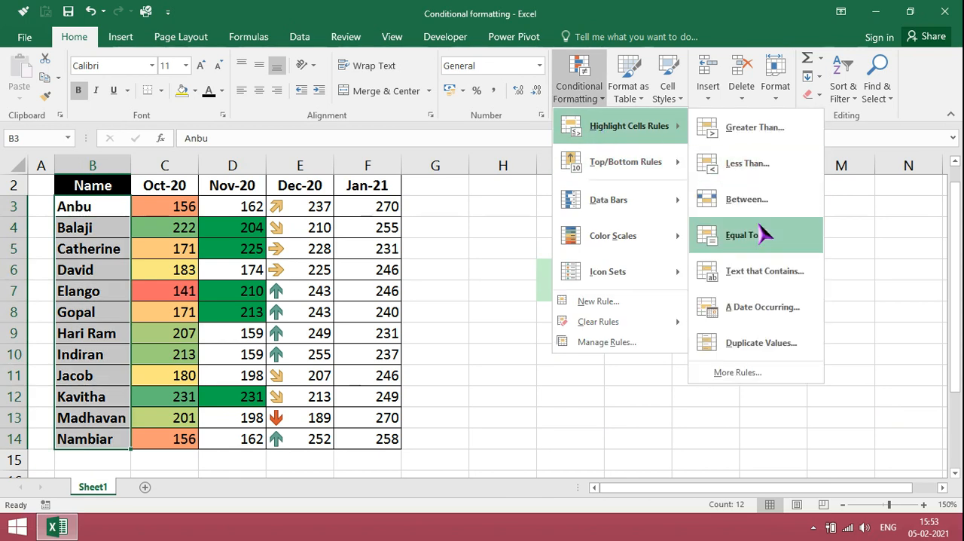
pyautogui.click(768, 274)
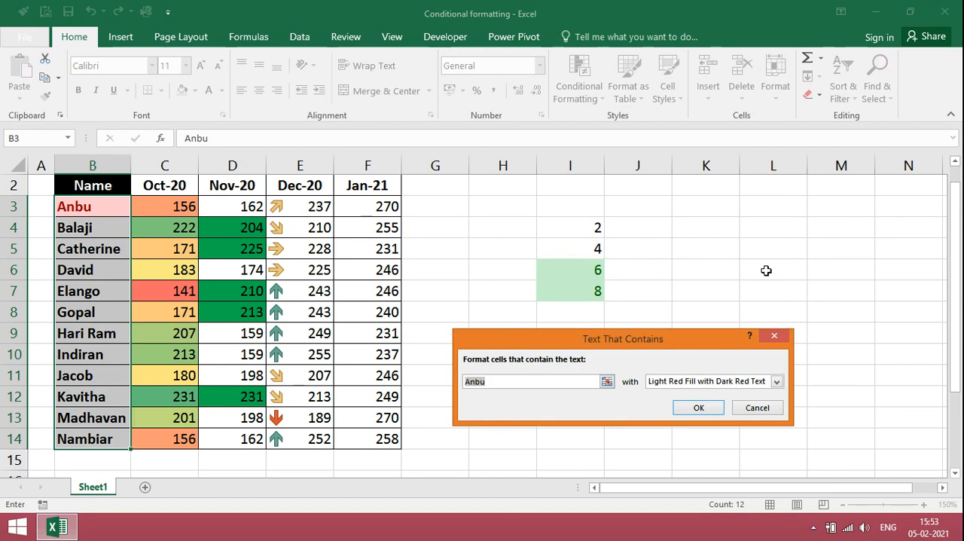
pyautogui.press('BackSpace')
pyautogui.write('e')
pyautogui.click(700, 407)
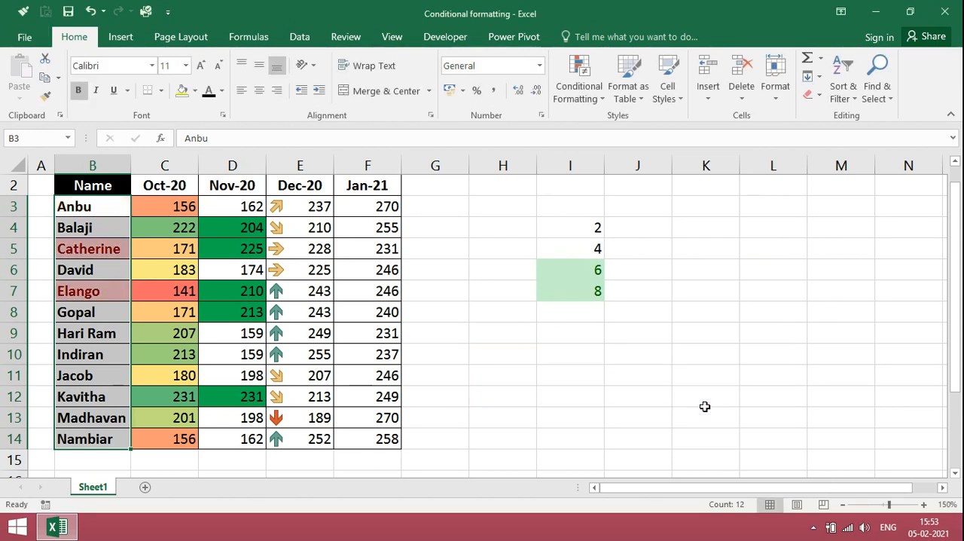
pyautogui.click(104, 393)
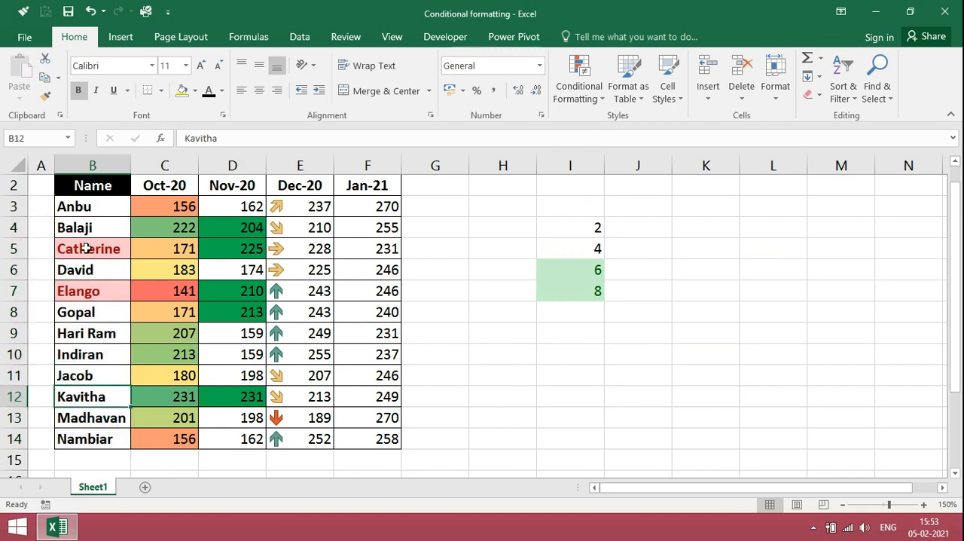
# Try replacing the name in B10 with the one from B7 to test the text rule, and undo the entry.
pyautogui.click(79, 357)
pyautogui.write('Elango')
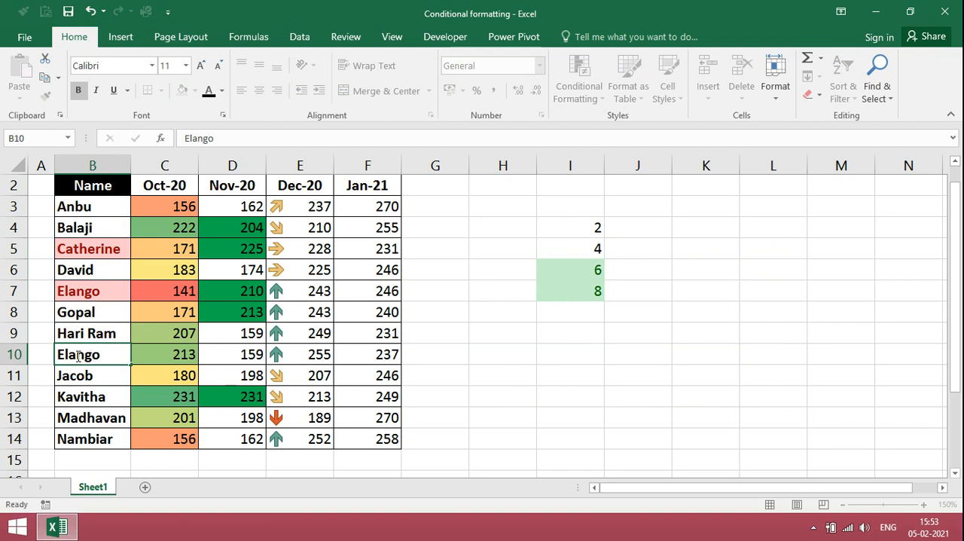
pyautogui.press('Return')
pyautogui.hotkey('ctrl', 'z')
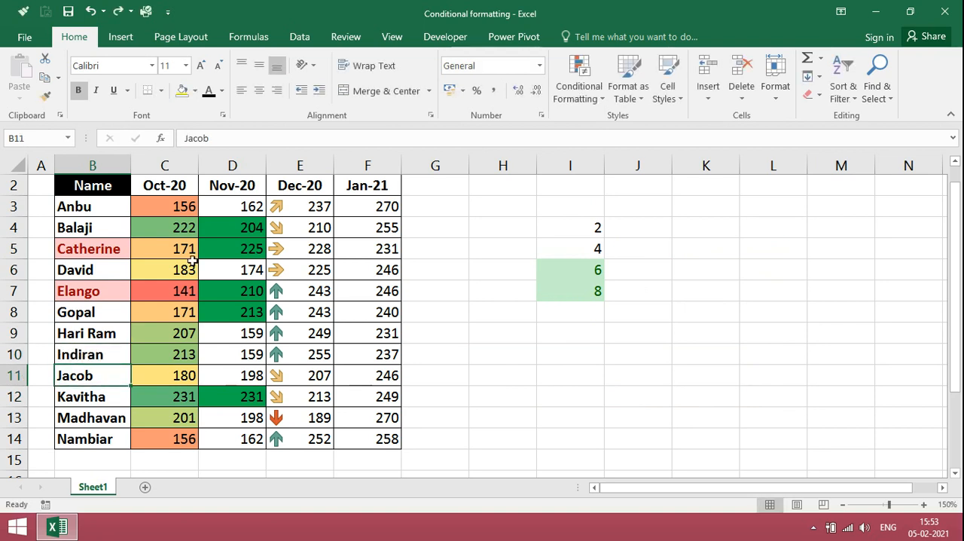
# Highlight month headers in C2:F2 whose date falls in Last month with Light Red Fill with Dark Red Text.
pyautogui.click(173, 189)
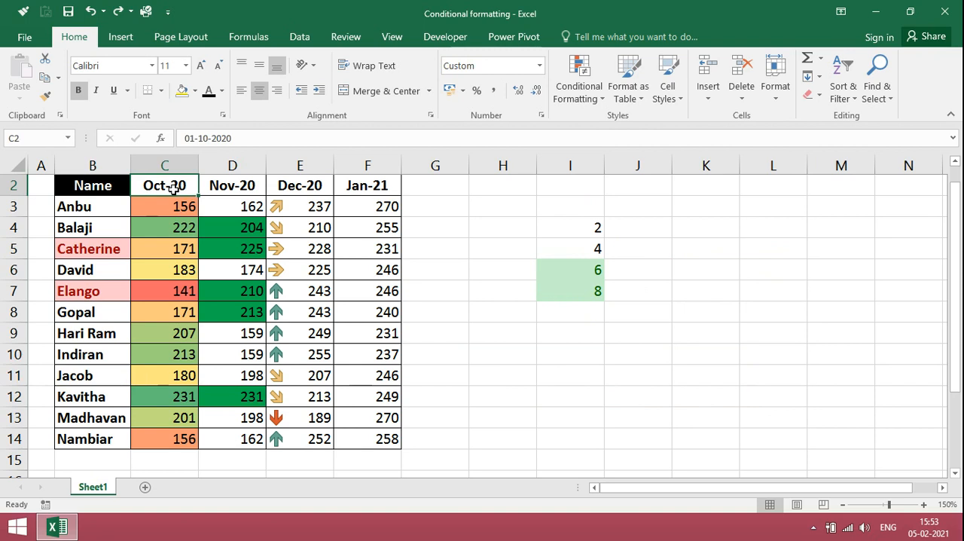
pyautogui.hotkey('shift', 'Right')
pyautogui.hotkey('shift', 'Right')
pyautogui.hotkey('shift', 'Right')
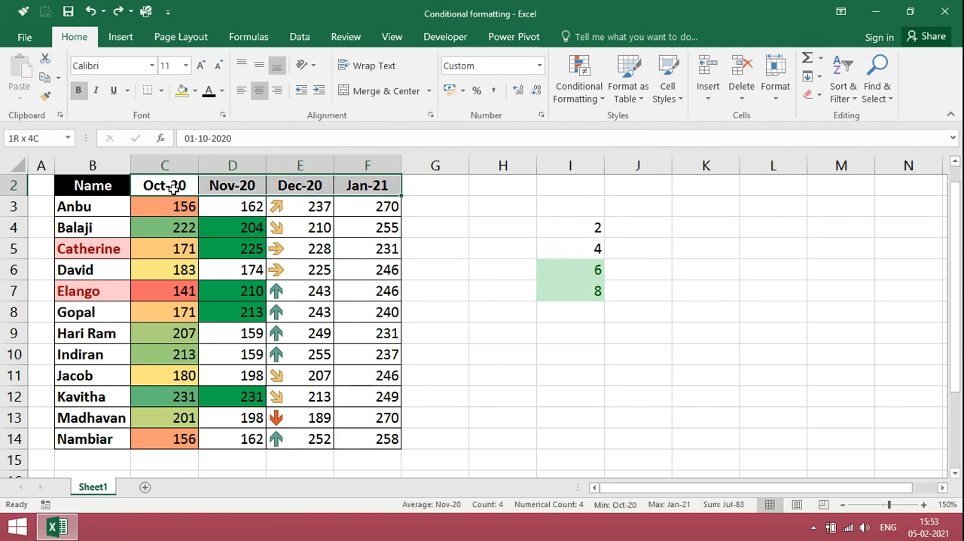
pyautogui.click(593, 99)
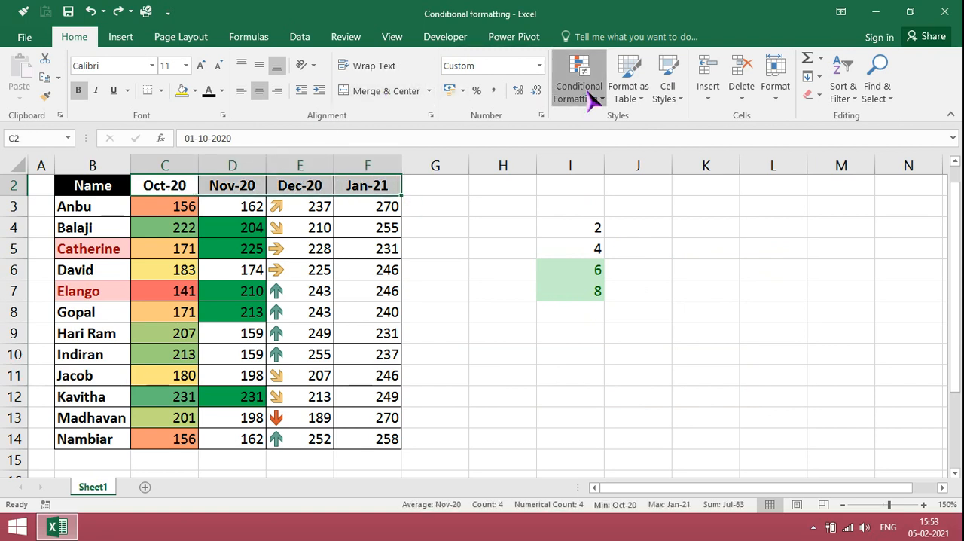
pyautogui.moveTo(600, 132)
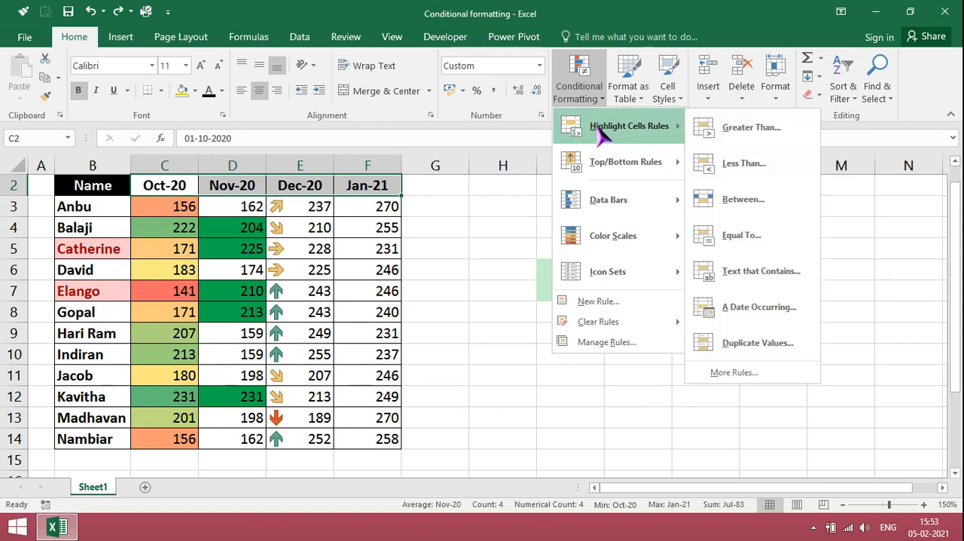
pyautogui.click(776, 308)
pyautogui.click(572, 364)
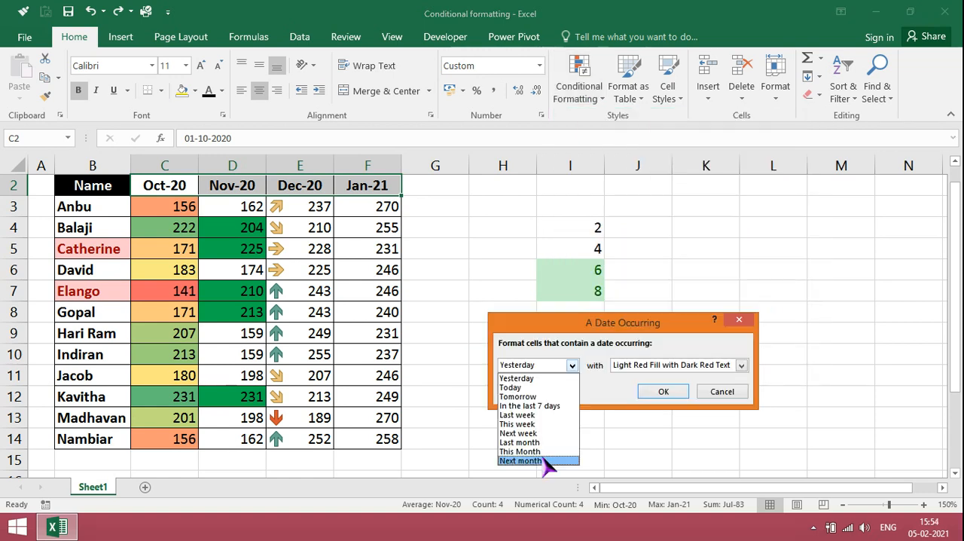
pyautogui.click(546, 443)
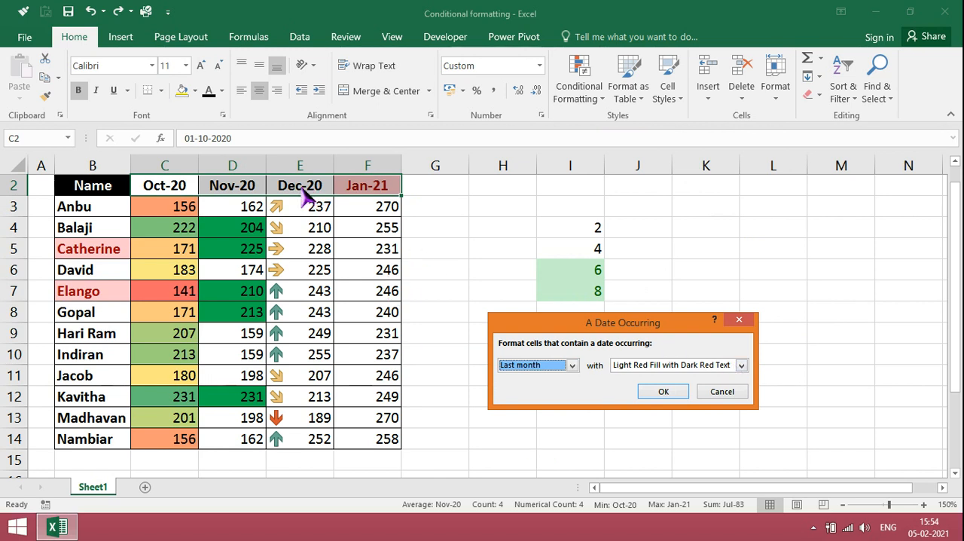
pyautogui.click(663, 398)
# Try jan21 as the header date in E2 to test the date rule, and undo the entry.
pyautogui.write('jan21')
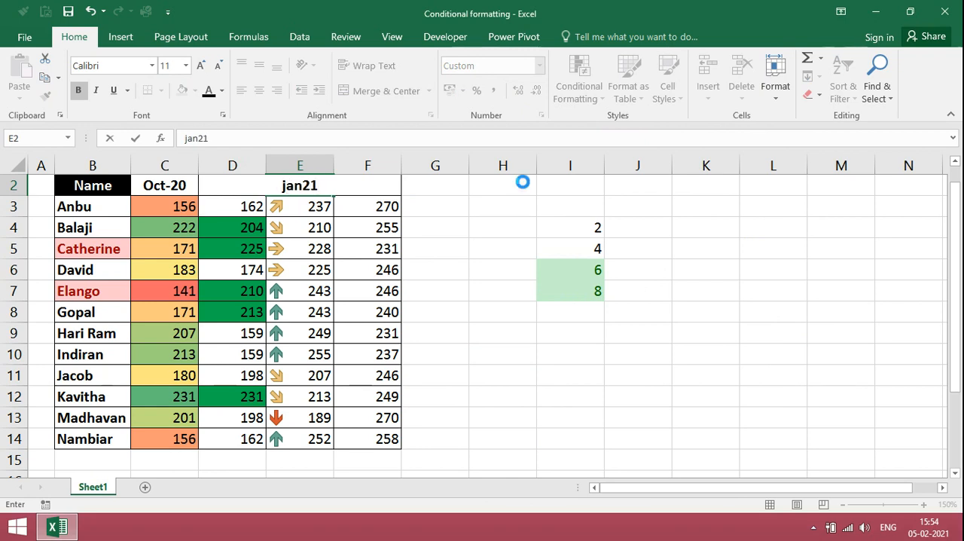
pyautogui.press('Return')
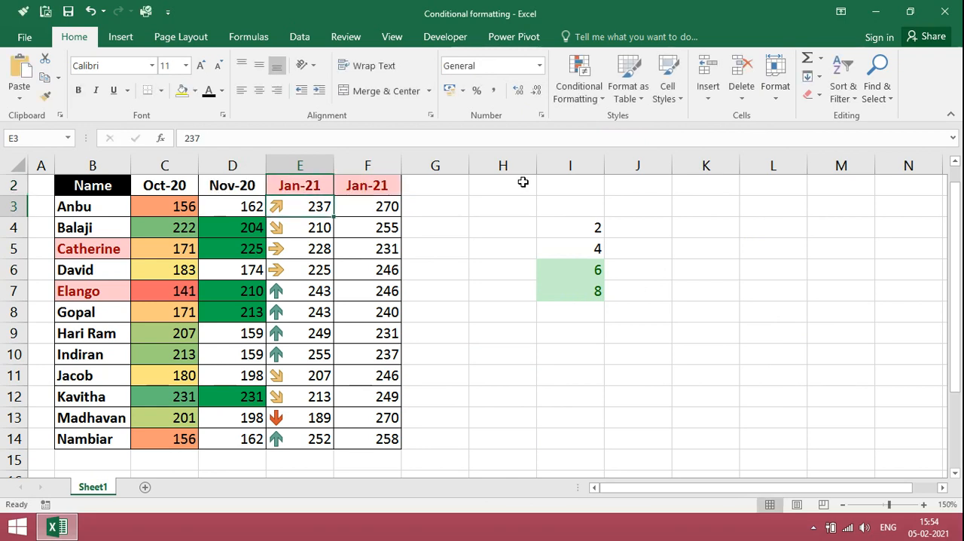
pyautogui.hotkey('ctrl', 'z')
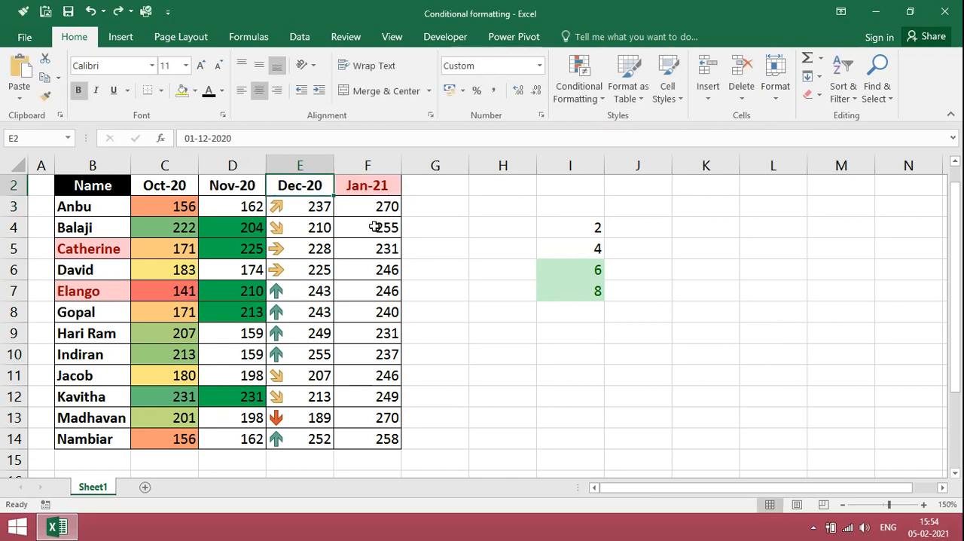
# Highlight Duplicate values in the Jan-21 sales F3:F14 with Light Red Fill with Dark Red Text.
pyautogui.click(371, 213)
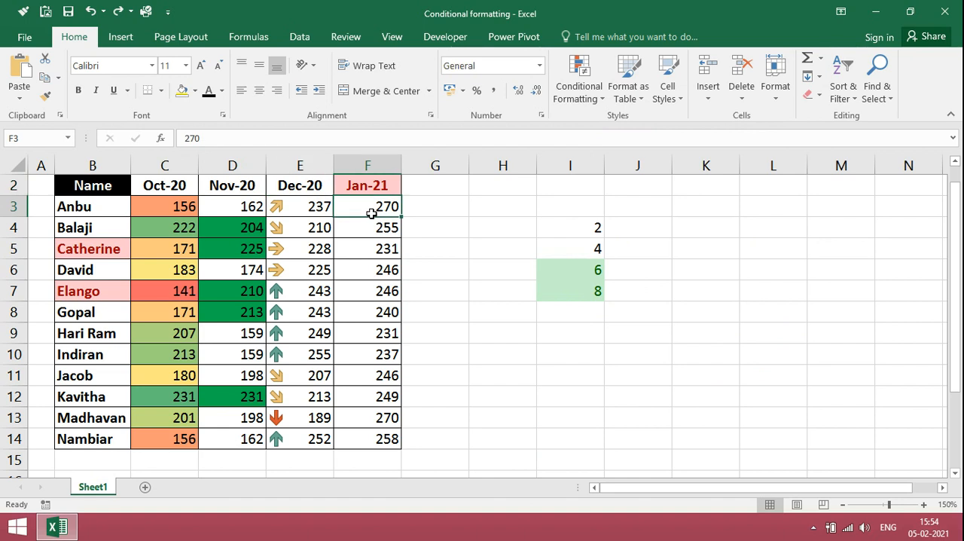
pyautogui.hotkey('shift', 'Down')
pyautogui.hotkey('shift', 'Down')
pyautogui.hotkey('shift', 'Down')
pyautogui.hotkey('shift', 'Down')
pyautogui.hotkey('shift', 'Down')
pyautogui.hotkey('shift', 'Down')
pyautogui.hotkey('shift', 'Down')
pyautogui.hotkey('shift', 'Down')
pyautogui.hotkey('shift', 'Down')
pyautogui.hotkey('shift', 'Down')
pyautogui.hotkey('shift', 'Down')
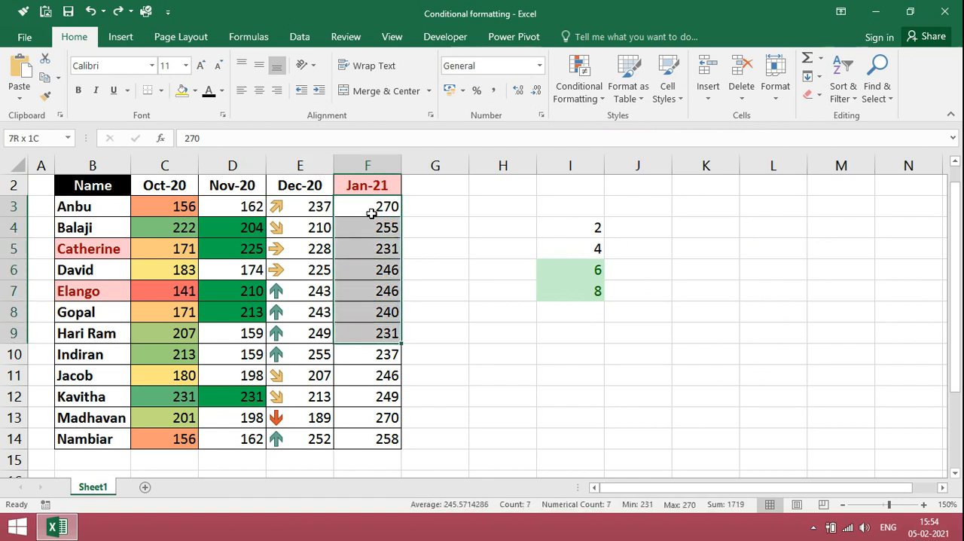
pyautogui.click(579, 90)
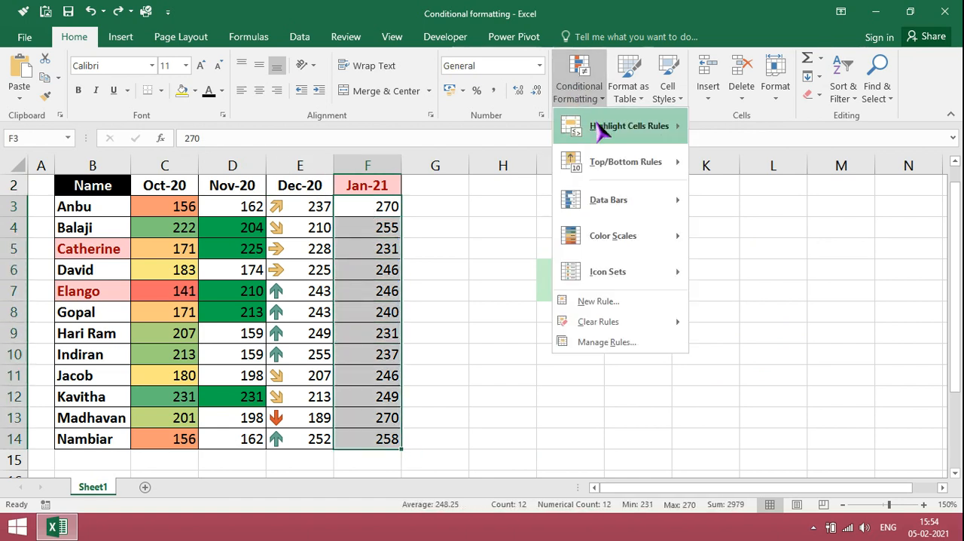
pyautogui.moveTo(602, 126)
pyautogui.click(772, 344)
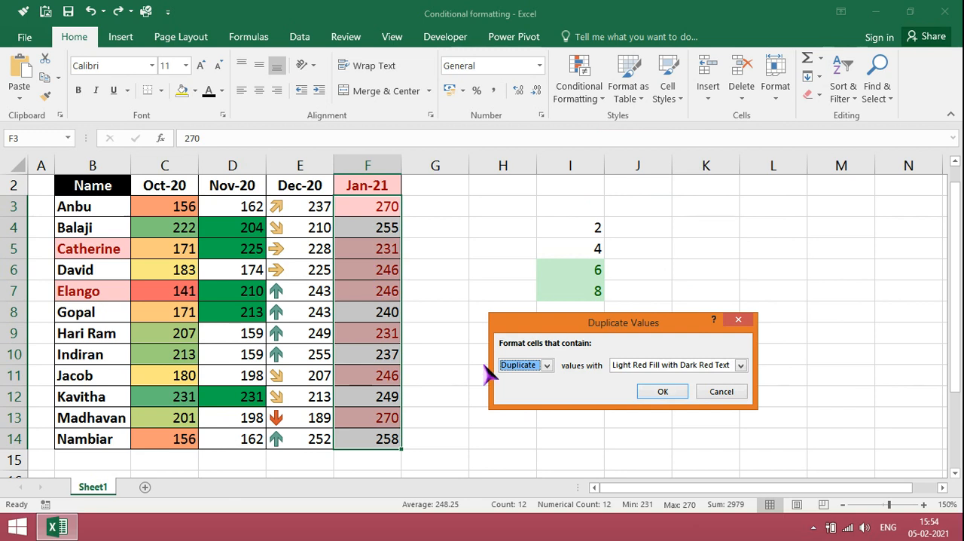
pyautogui.click(670, 397)
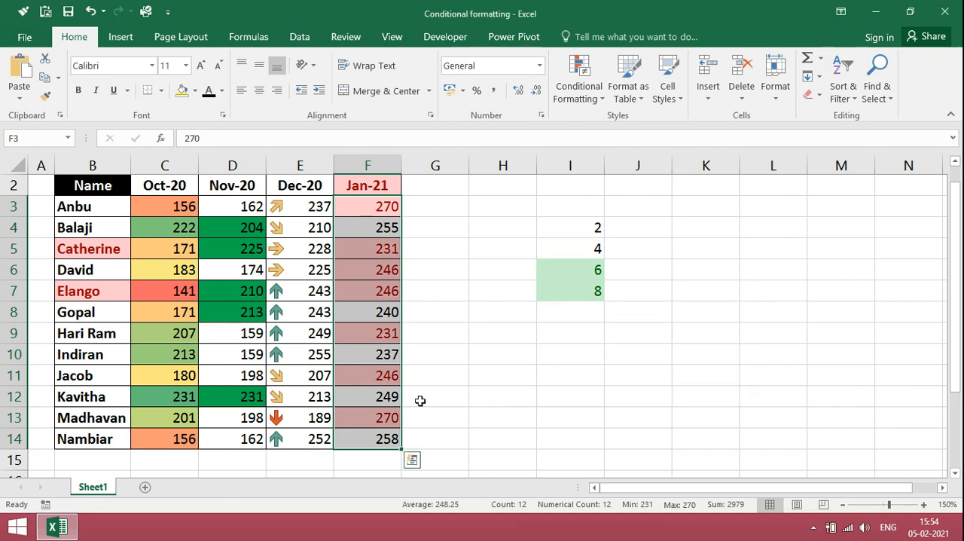
# Add a rule to F3:F14 that highlights Unique values with Green Fill with Dark Green Text.
pyautogui.click(582, 100)
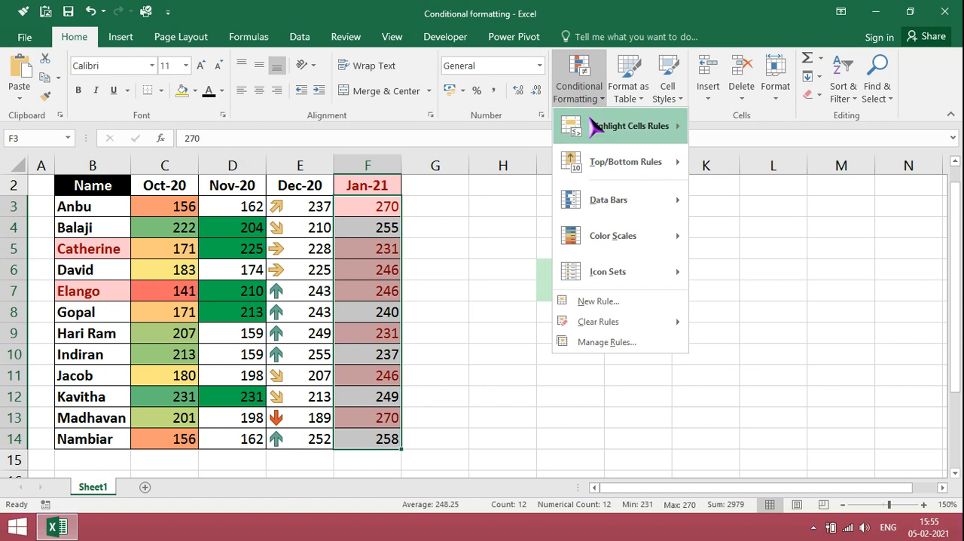
pyautogui.moveTo(596, 126)
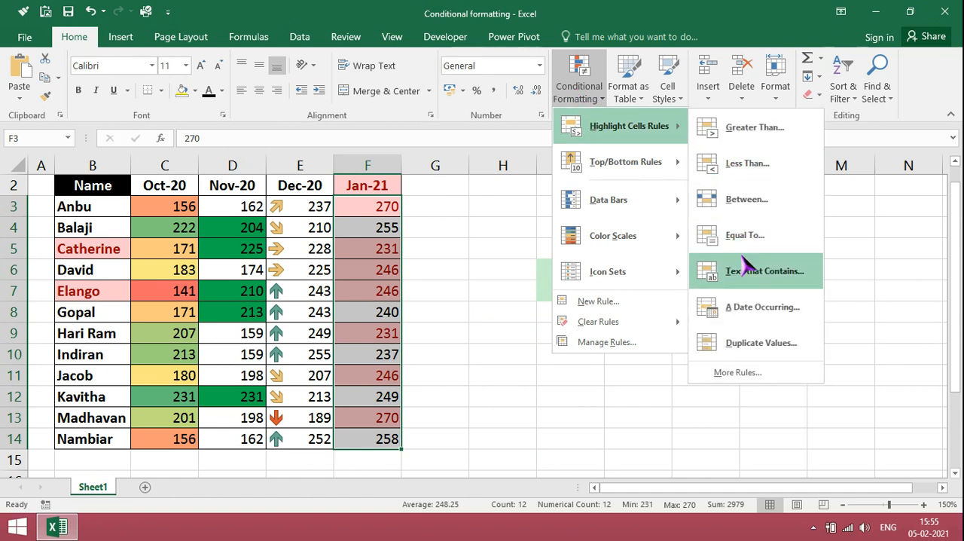
pyautogui.click(753, 351)
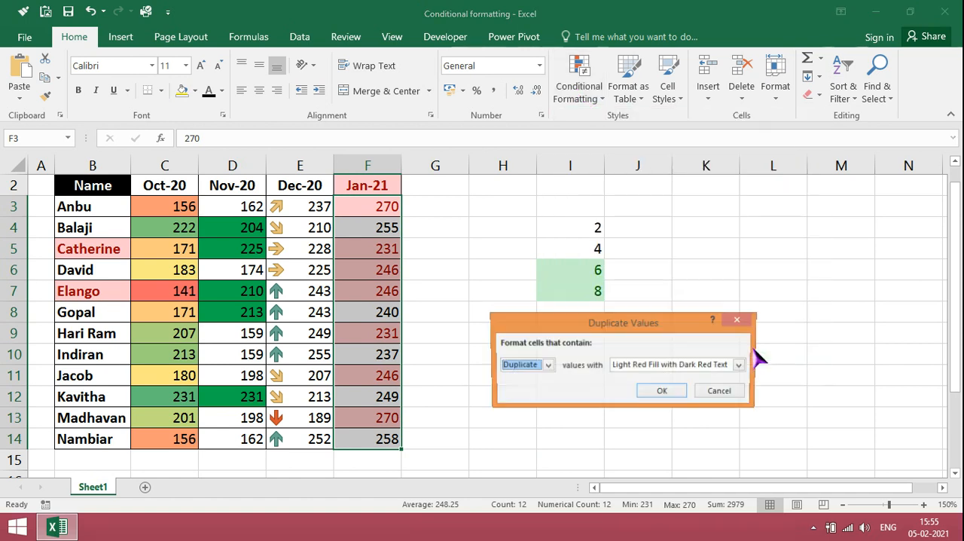
pyautogui.click(548, 366)
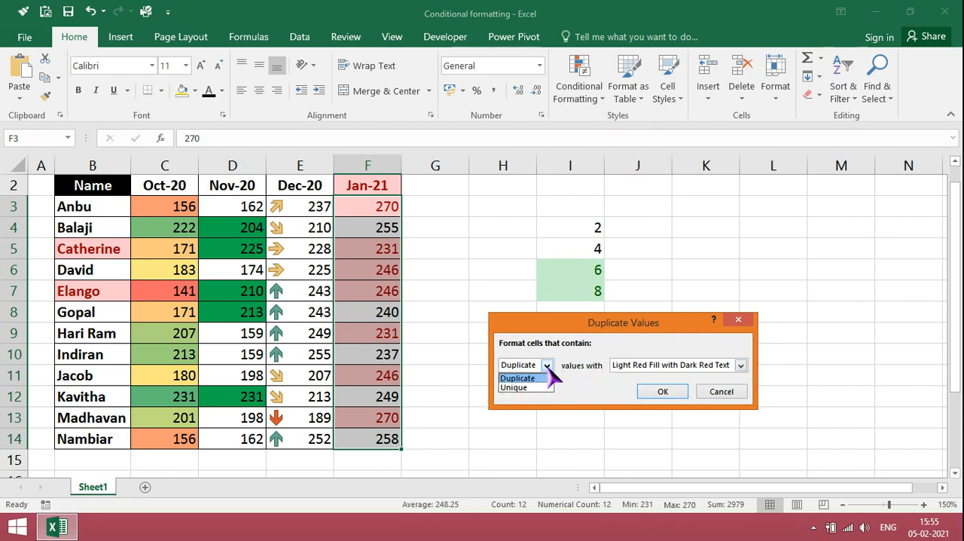
pyautogui.click(523, 387)
pyautogui.click(742, 368)
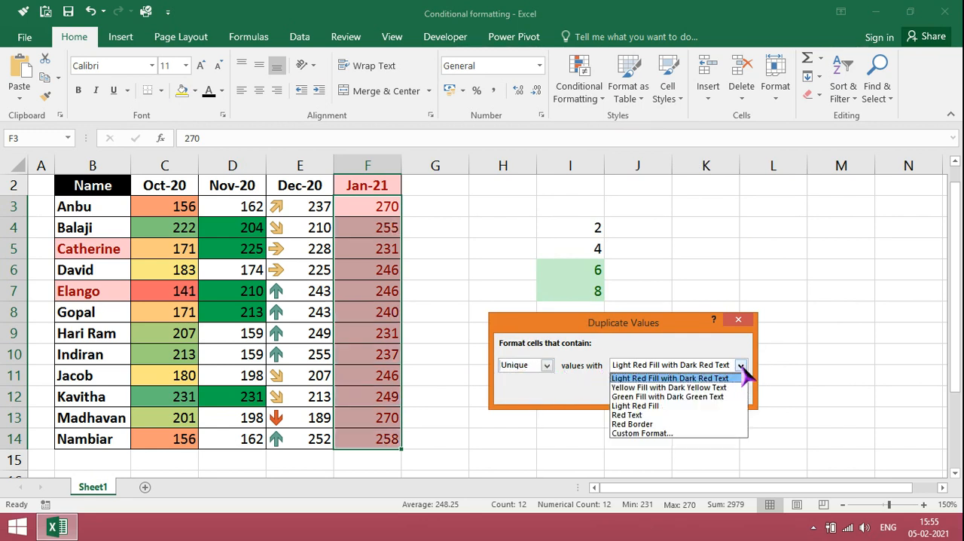
pyautogui.click(712, 397)
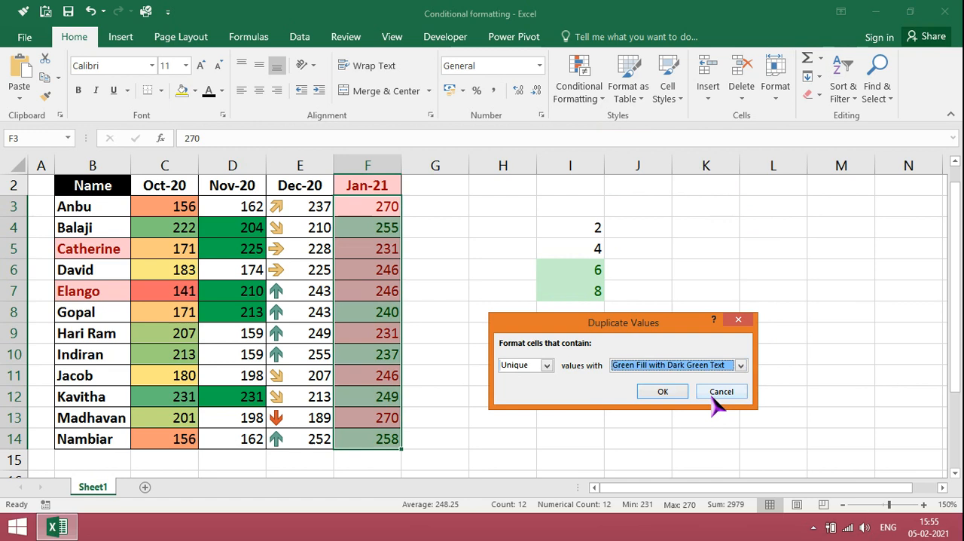
pyautogui.click(657, 390)
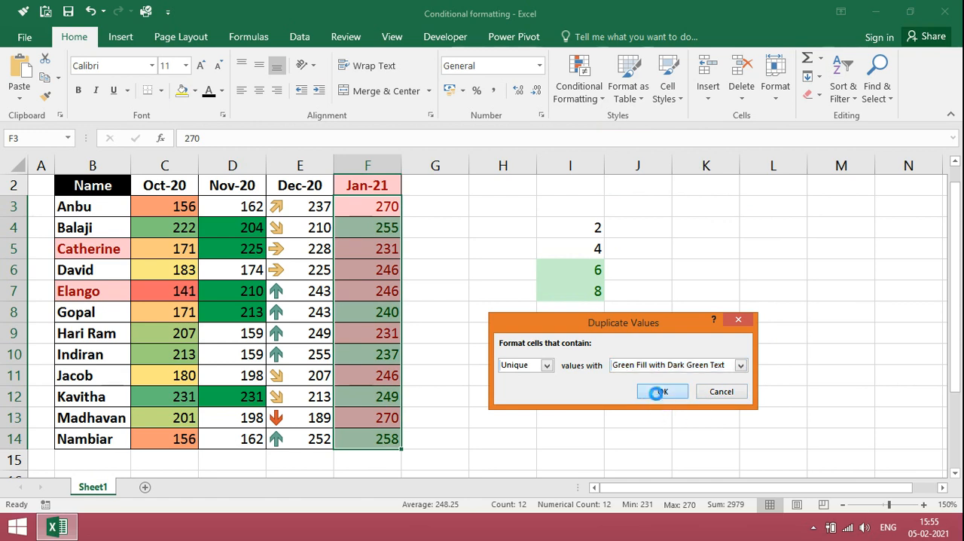
pyautogui.click(442, 412)
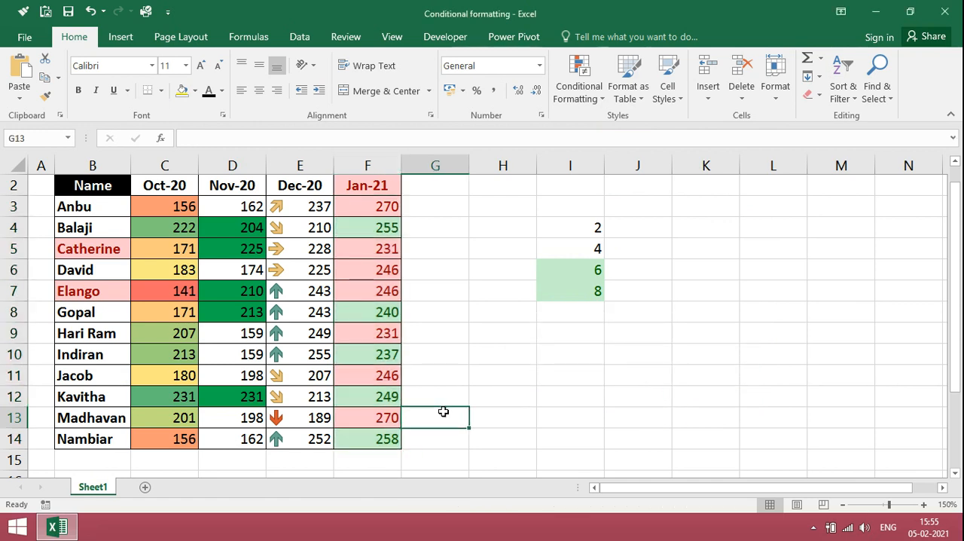